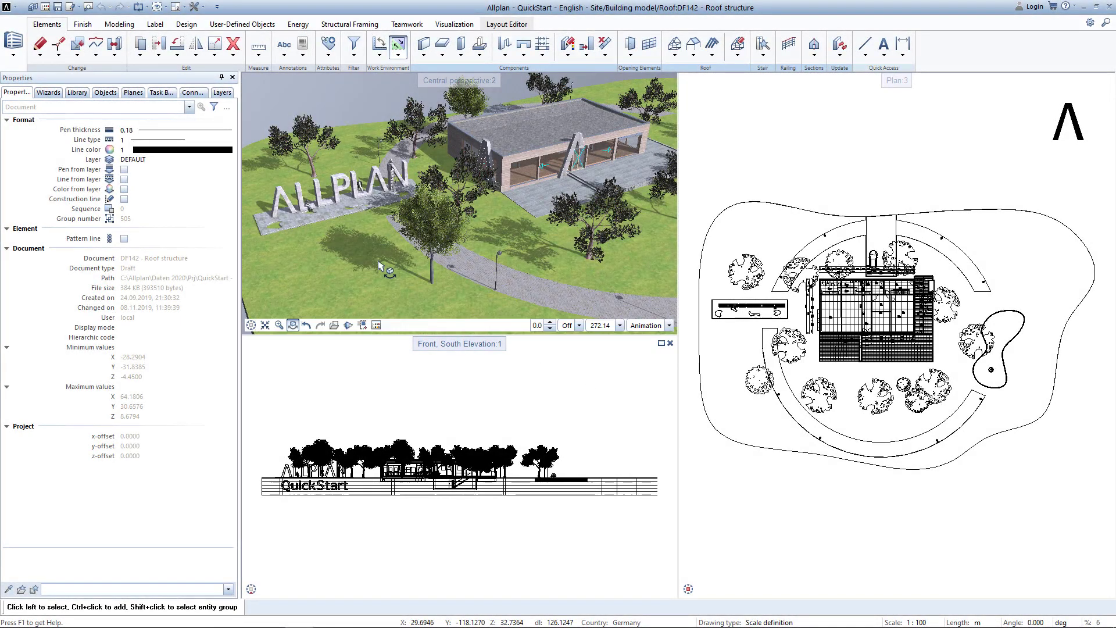
# Restrict the QuickStart building structure to IFC-compliant structural levels and confirm.
pyautogui.click(46, 8)
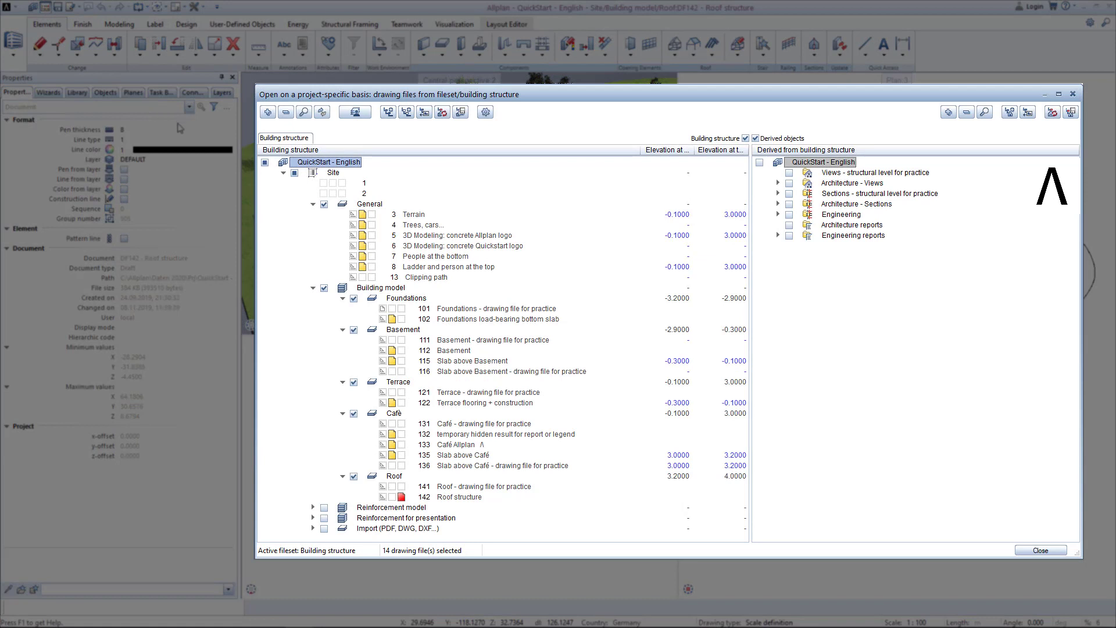
pyautogui.rightClick(311, 166)
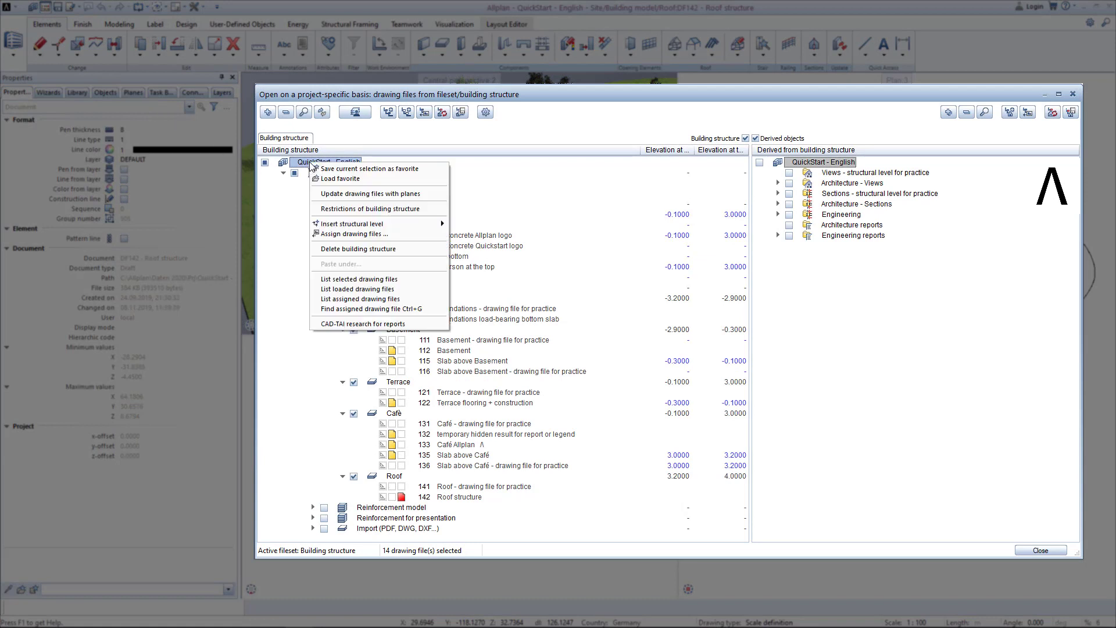
pyautogui.click(316, 211)
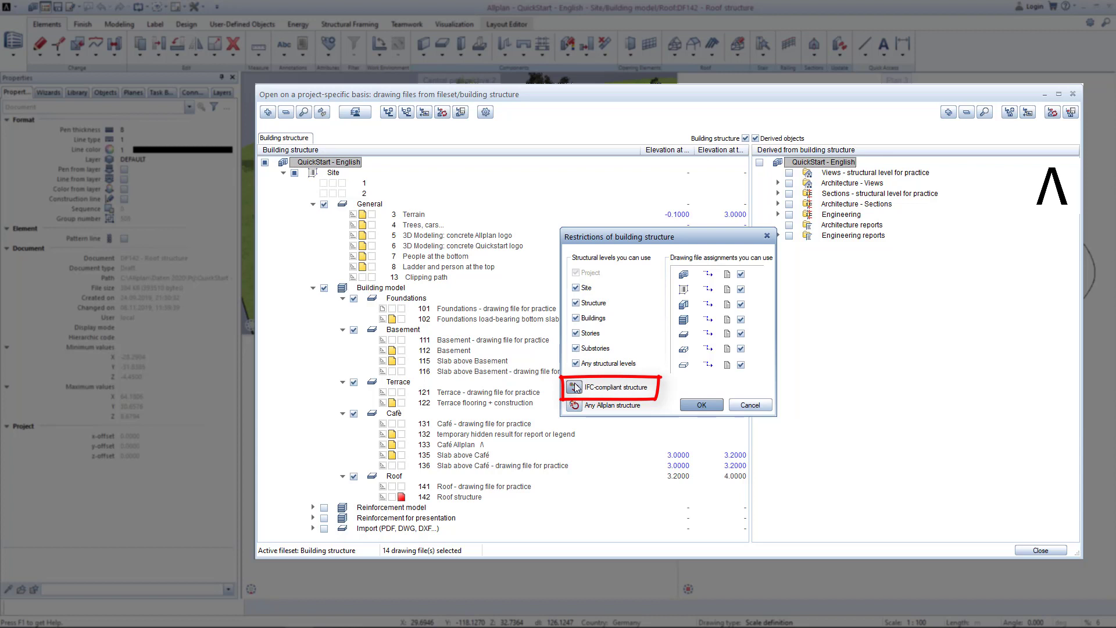
pyautogui.click(574, 388)
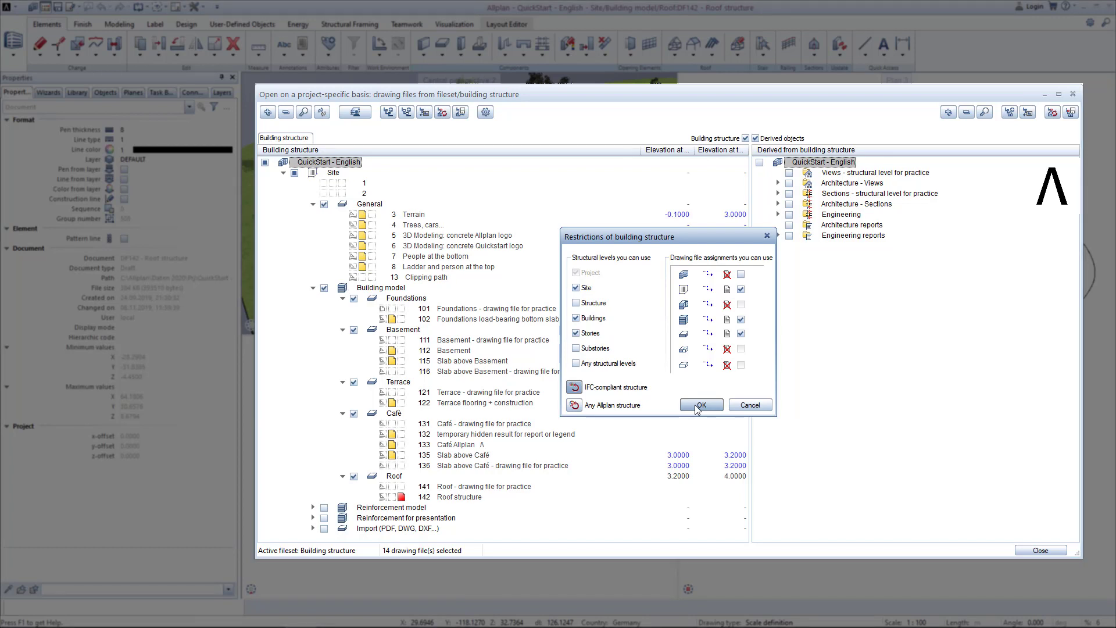
pyautogui.click(696, 405)
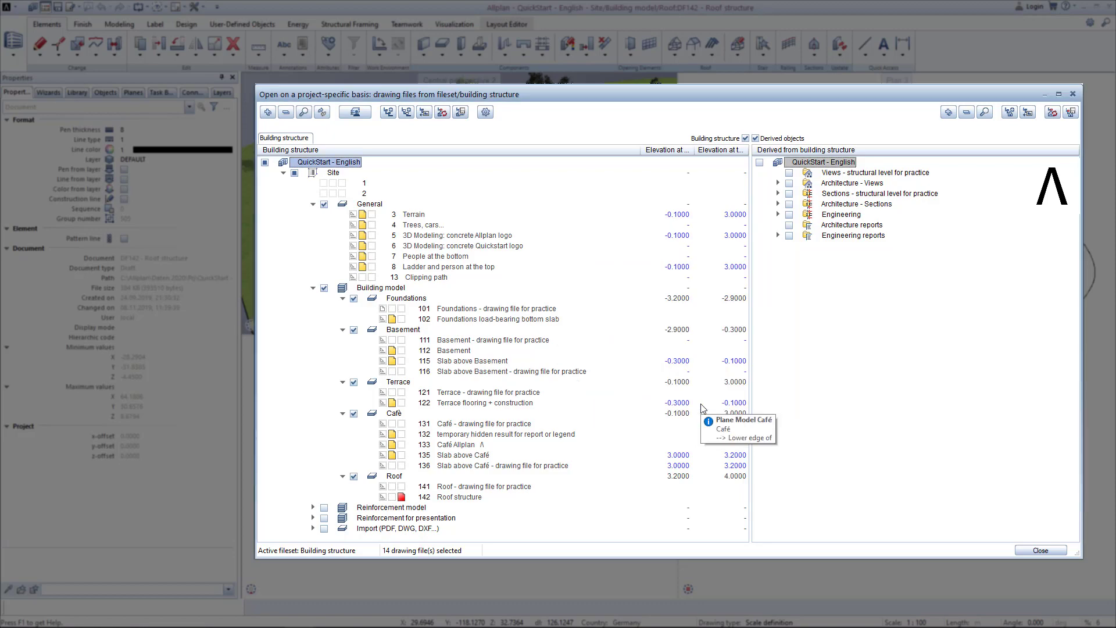
# Close the project-specific drawing-file selection to return to the perspective, elevation and plan views.
pyautogui.click(1049, 551)
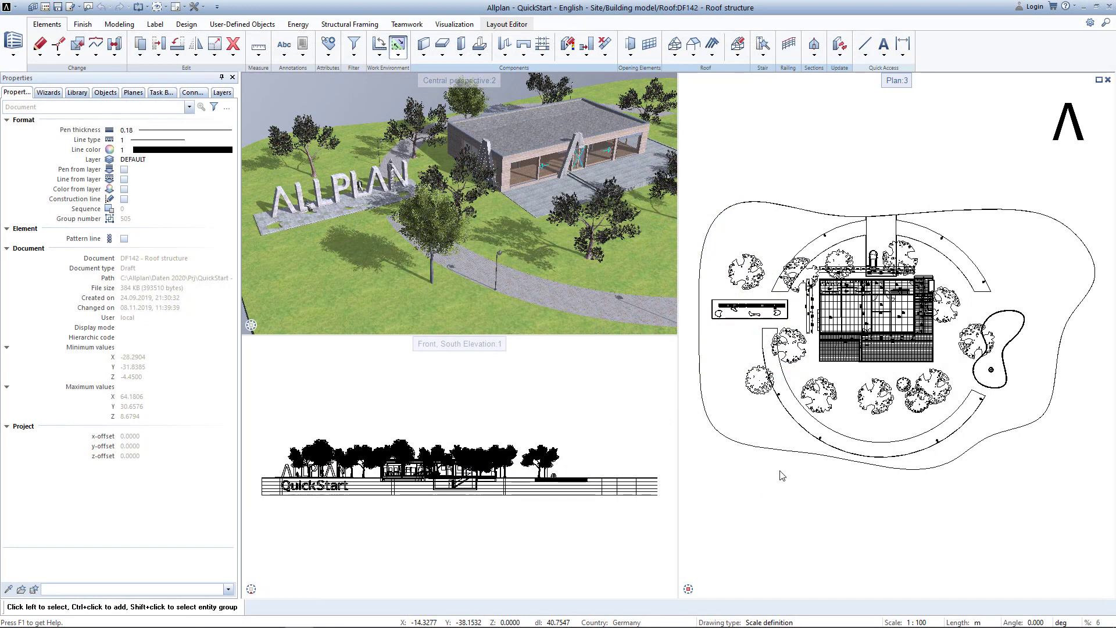
# Sign in to Bimplus with the saved login details.
pyautogui.click(1035, 7)
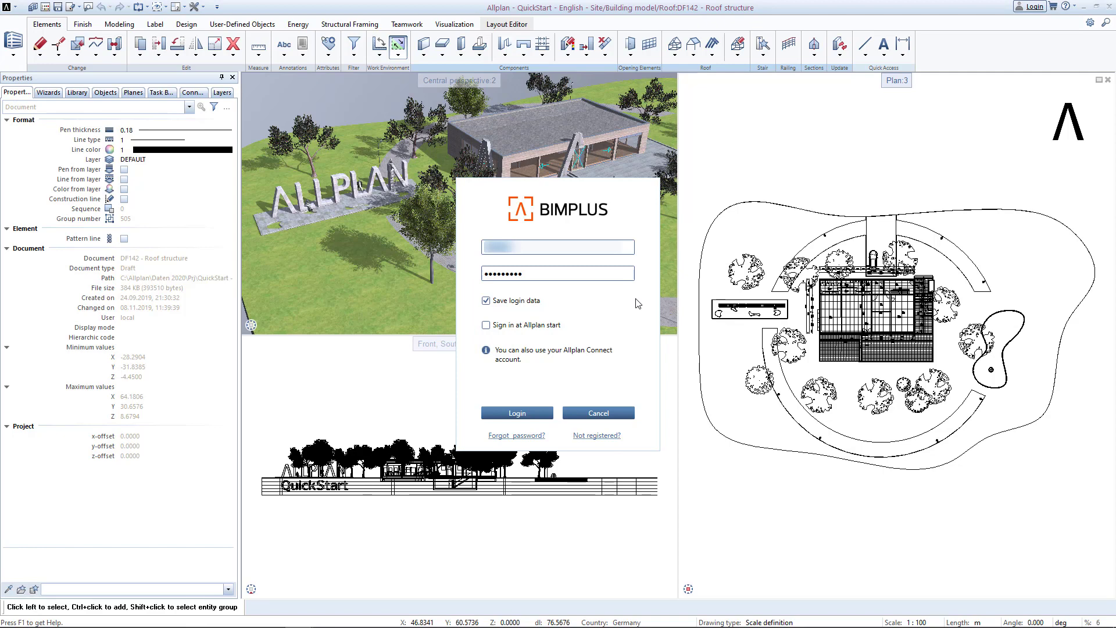
pyautogui.click(529, 415)
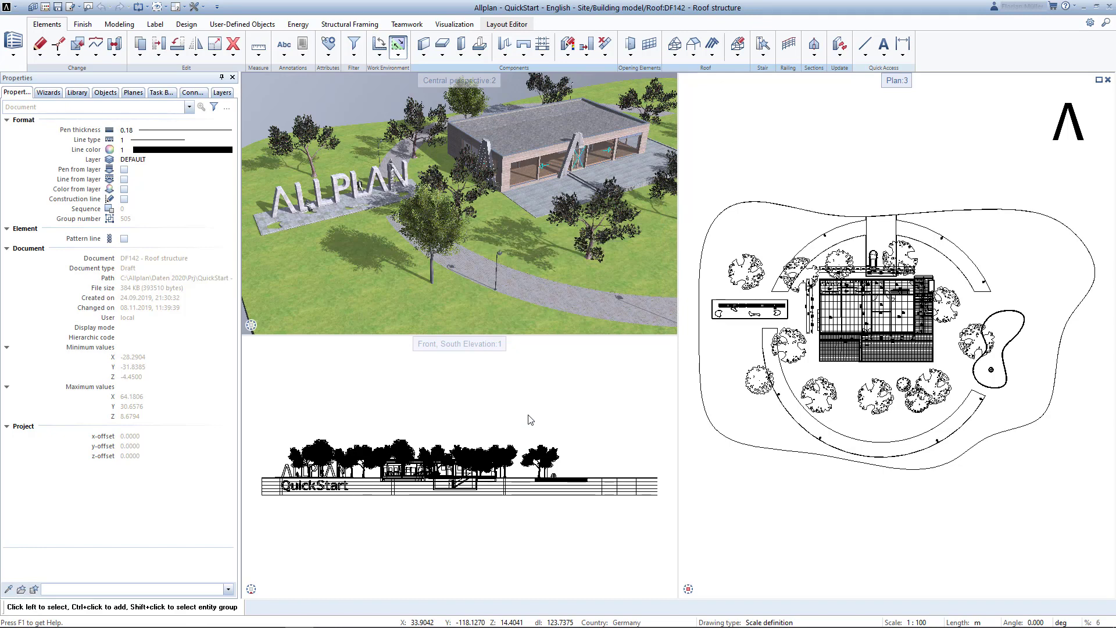
# Start a Bimplus model upload from the Teamwork tab and rename the project to 'QuickStart'.
pyautogui.click(14, 43)
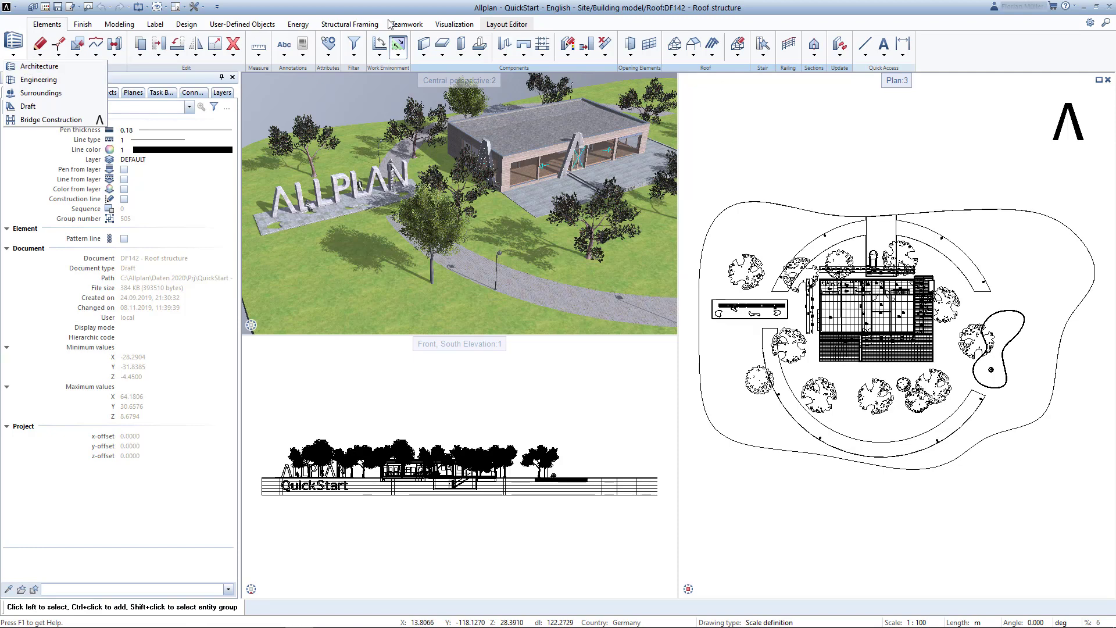
pyautogui.click(406, 24)
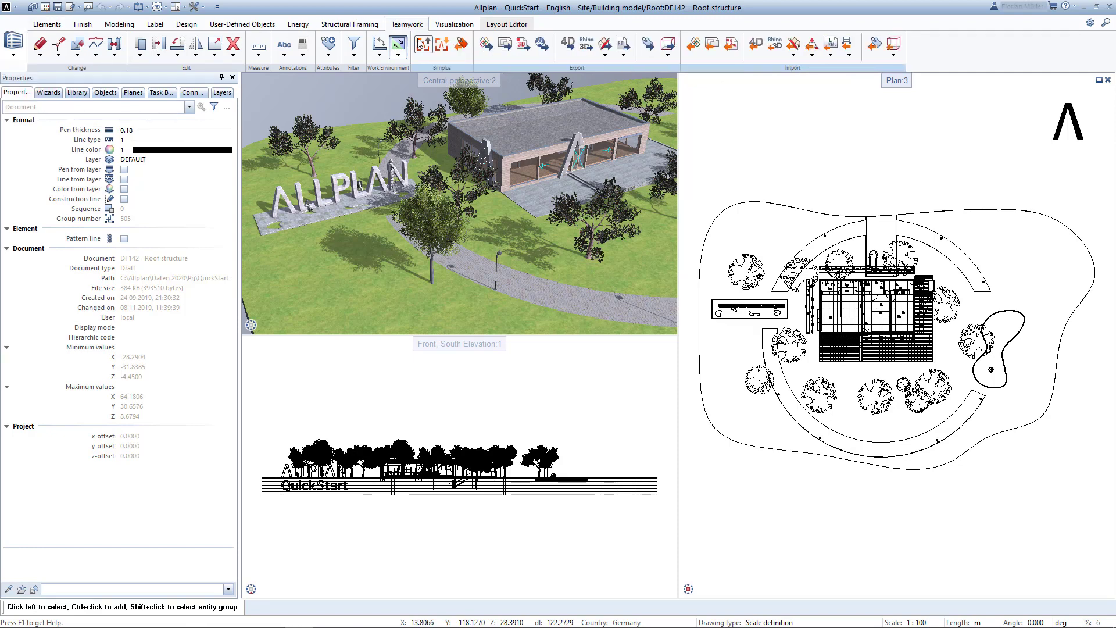
pyautogui.click(424, 46)
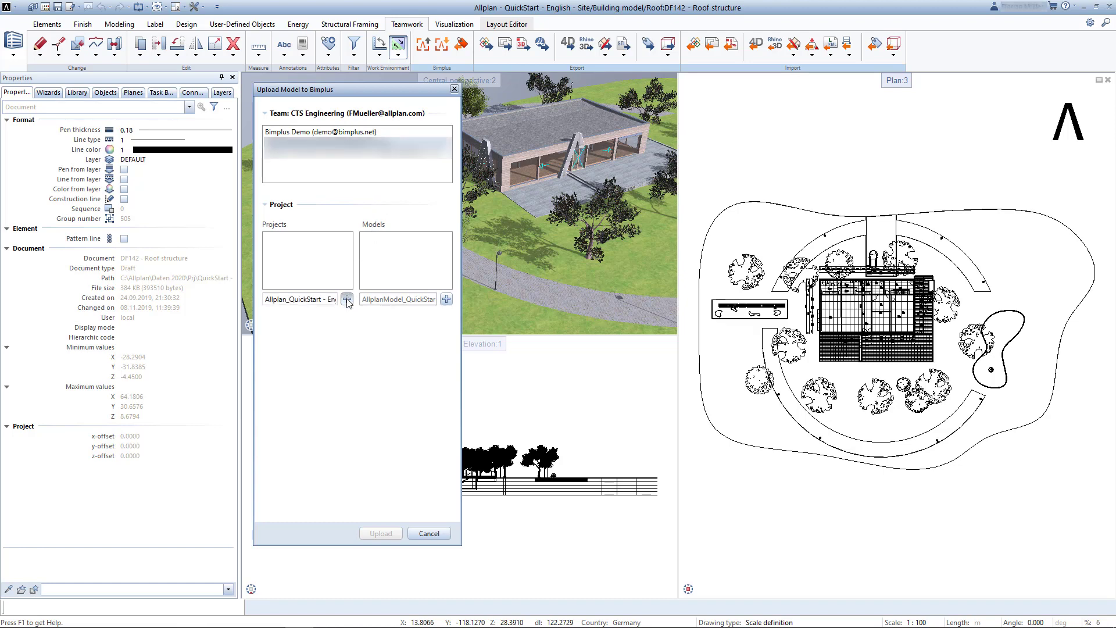
pyautogui.tripleClick(299, 301)
pyautogui.press('BackSpace')
pyautogui.write('QuickStart')
pyautogui.click(447, 300)
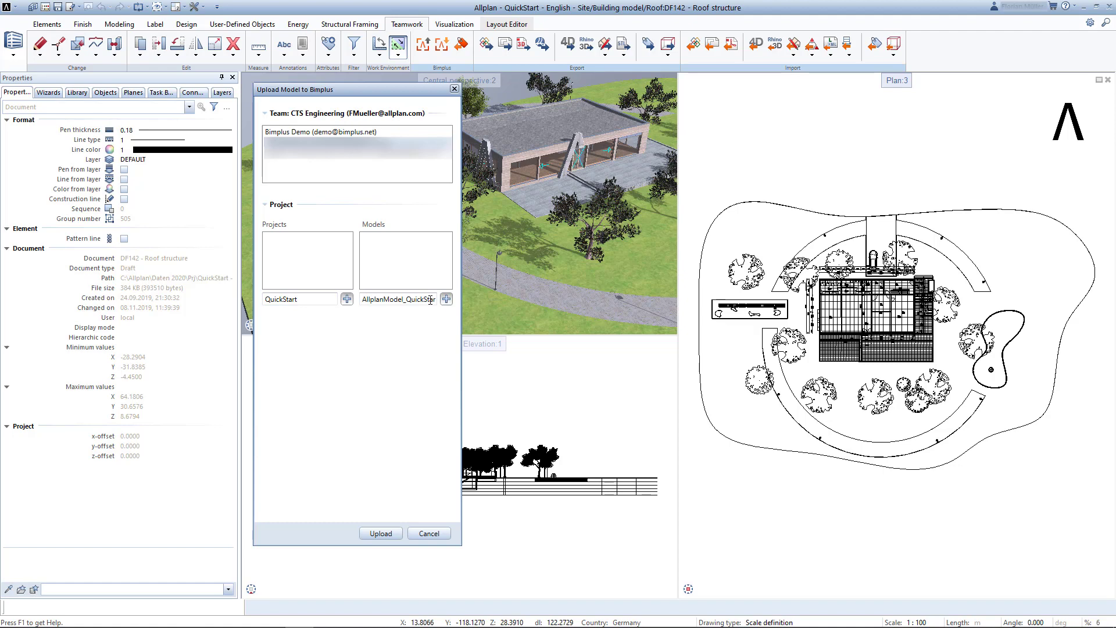
# Rename the uploaded model to 'QuickStart Model'.
pyautogui.doubleClick(408, 298)
pyautogui.press('BackSpace')
pyautogui.write('QuickStart')
pyautogui.write('Model')
# Upload the model and wait for the QuickStart project dashboard in the Bimplus portal.
pyautogui.click(374, 535)
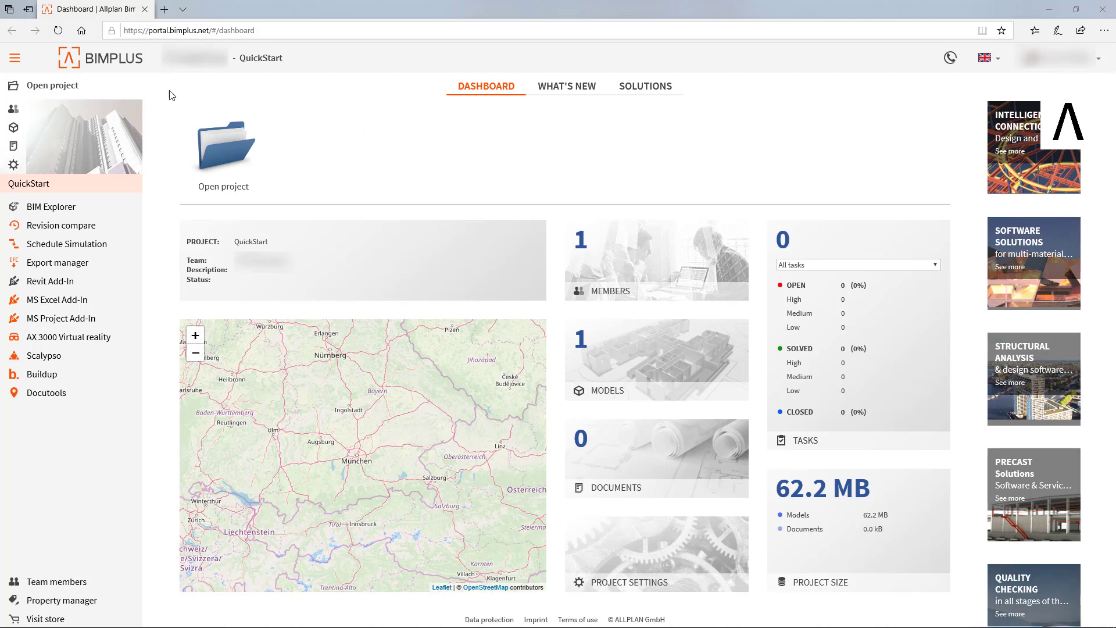
# Open the QuickStart project card from the Bimplus project list in BIM Explorer.
pyautogui.click(15, 60)
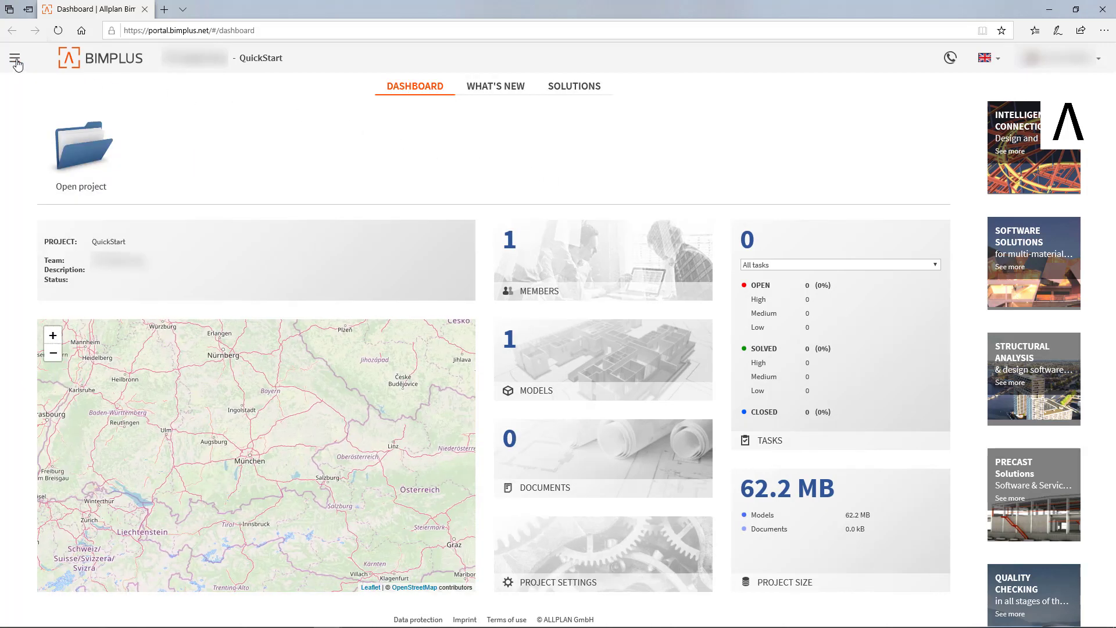
pyautogui.click(15, 60)
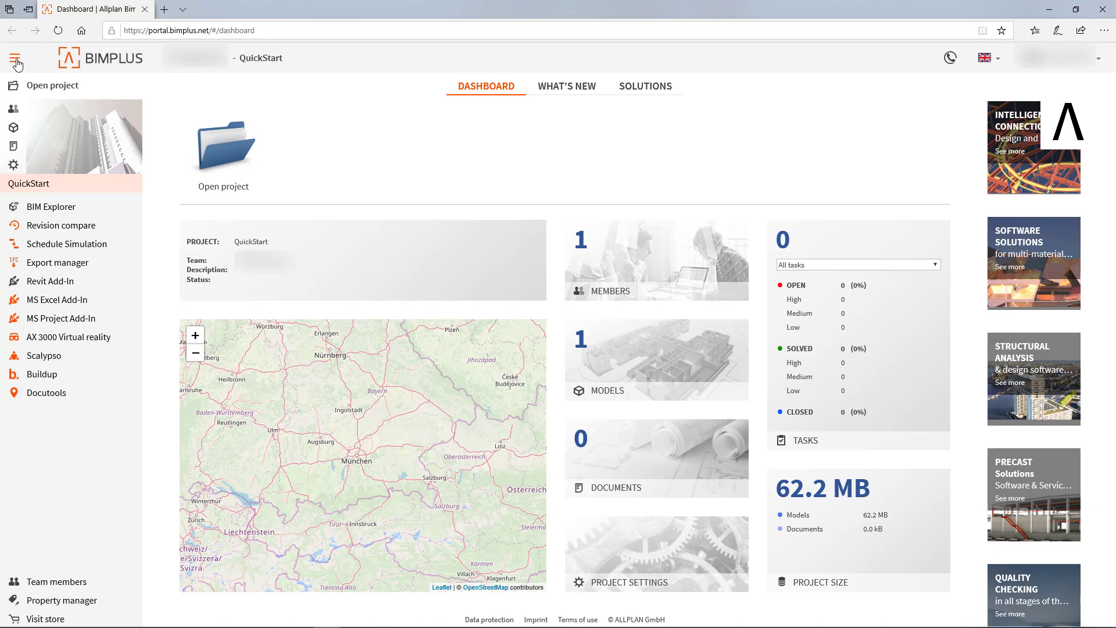
pyautogui.click(46, 90)
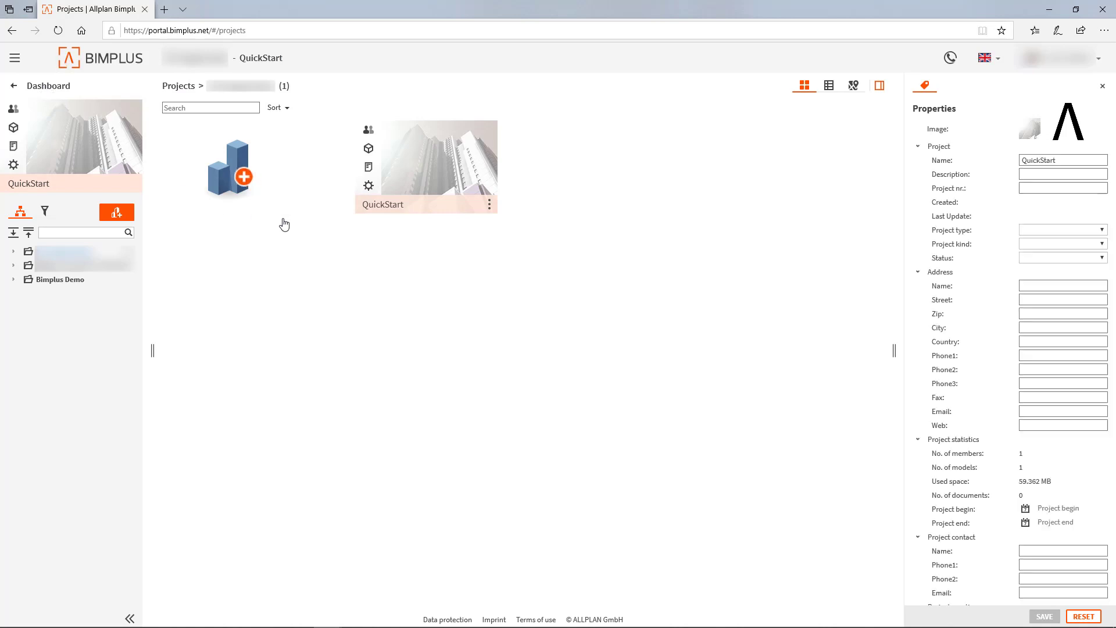
pyautogui.click(388, 211)
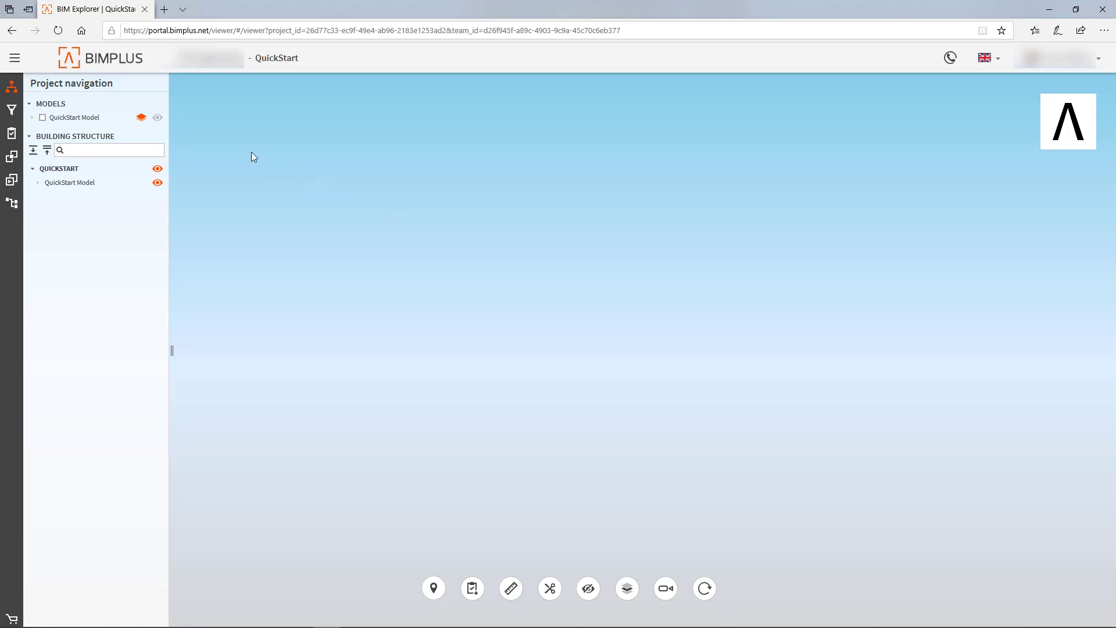
# Display QuickStart Model and hide the Café under Site > Building model.
pyautogui.click(158, 120)
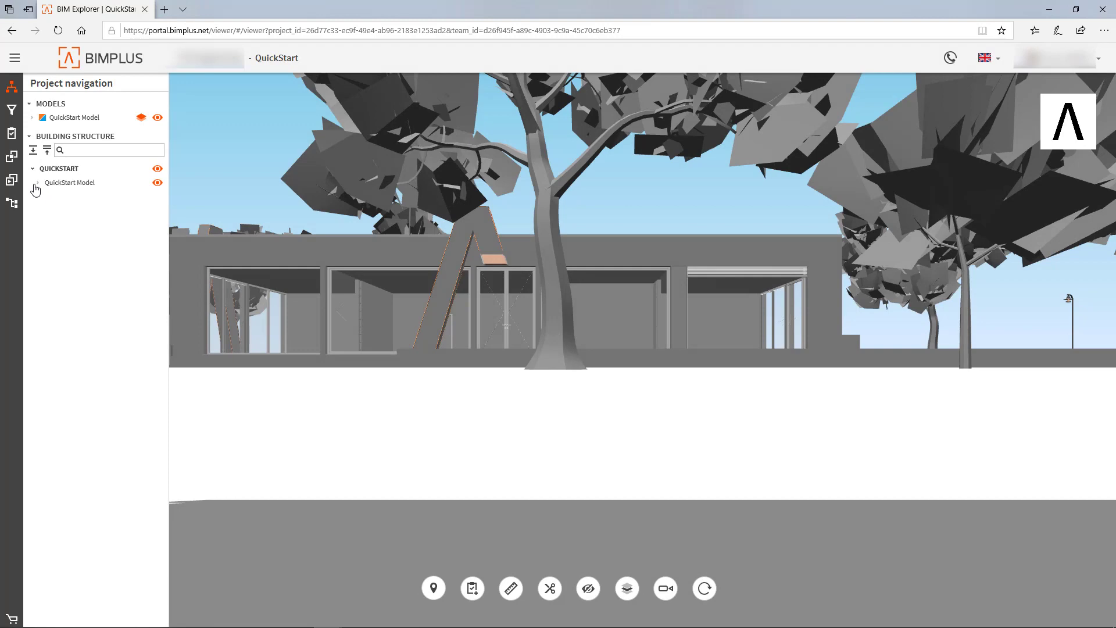
pyautogui.click(43, 198)
pyautogui.click(49, 226)
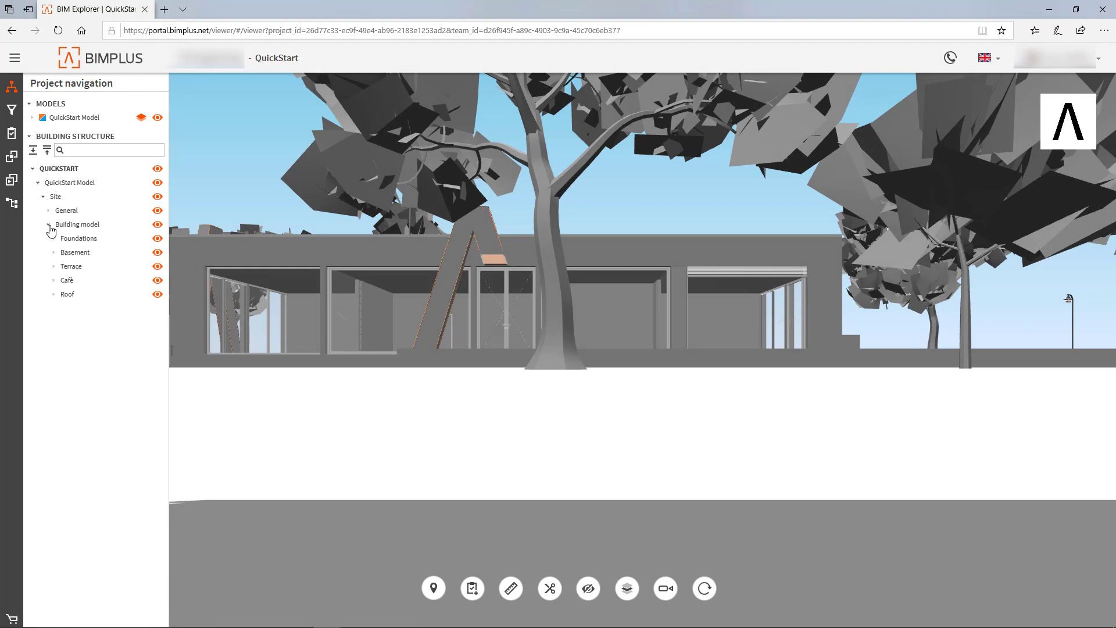
pyautogui.click(158, 281)
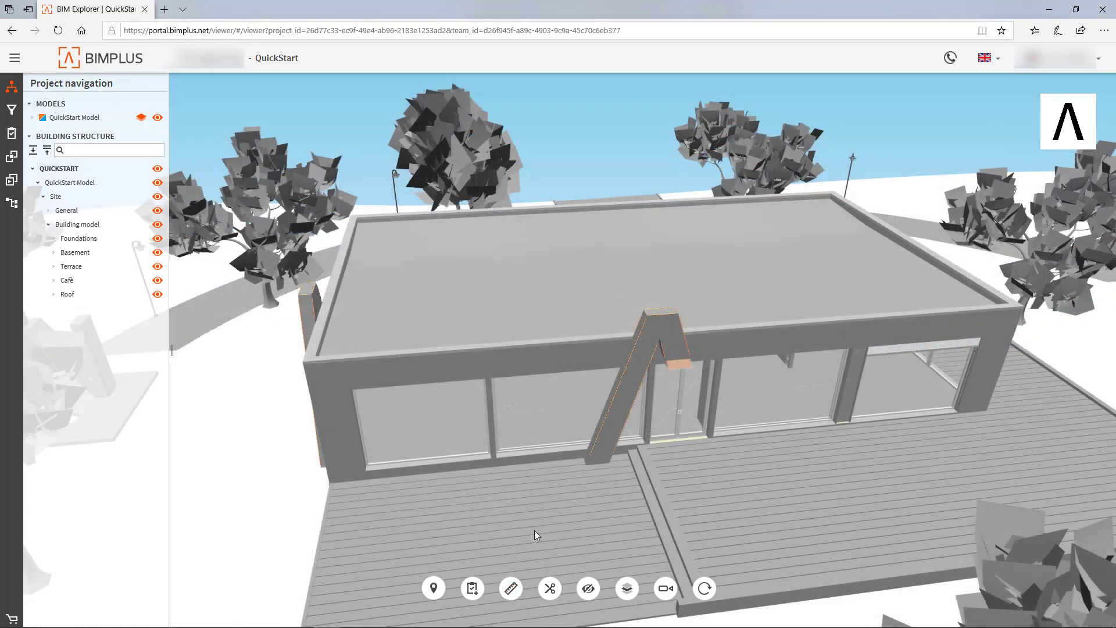
# Take free length measurements of the roof edge, wall height and a column.
pyautogui.click(511, 589)
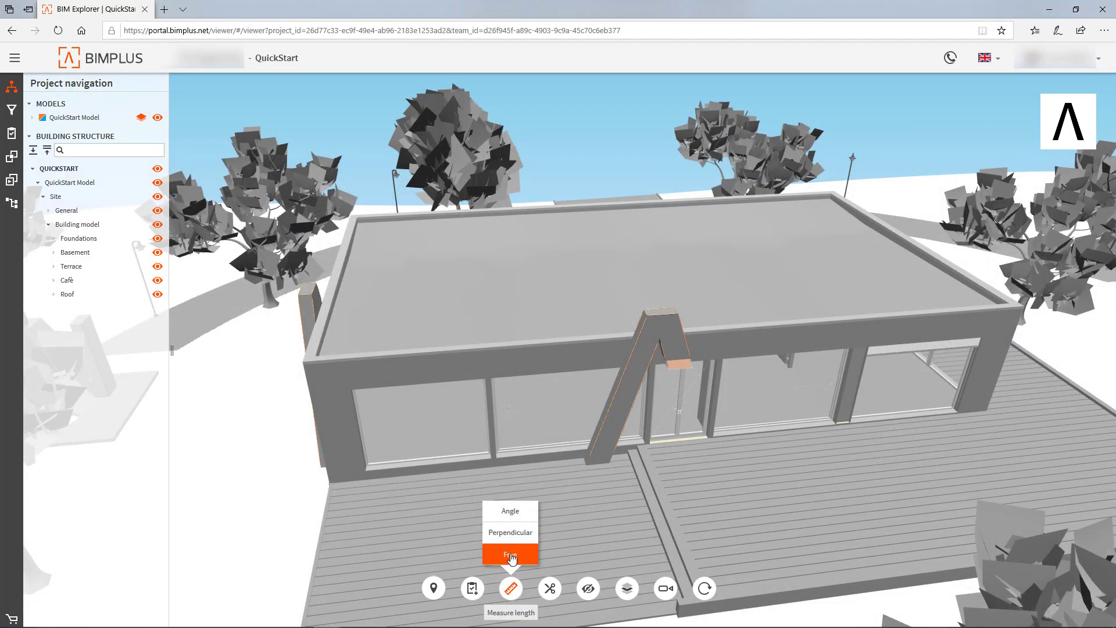
pyautogui.click(511, 555)
pyautogui.click(303, 362)
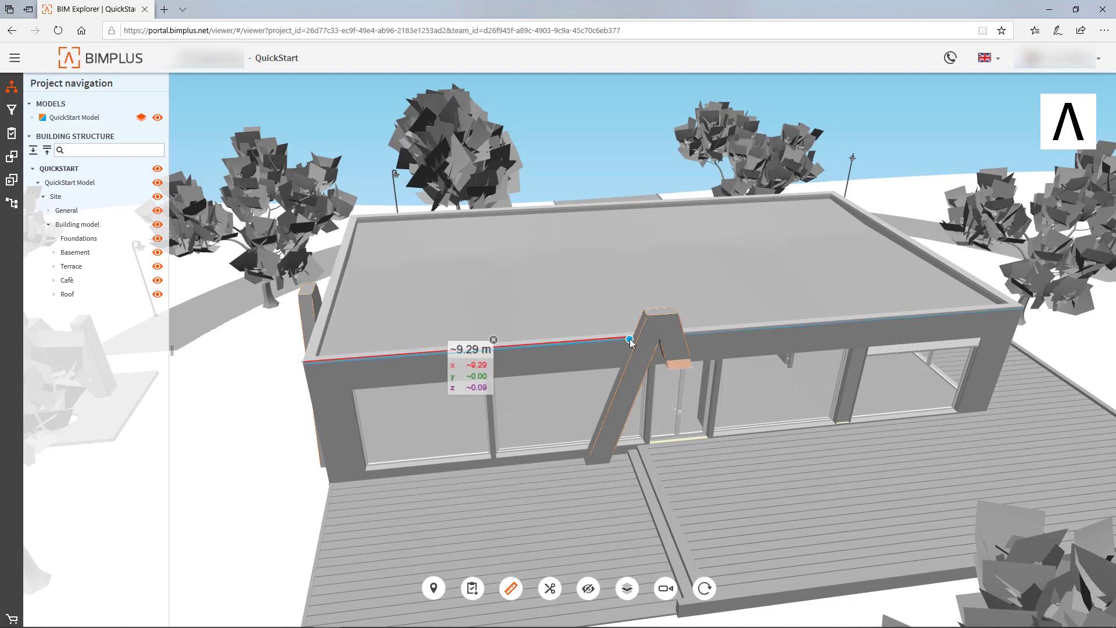
pyautogui.click(305, 362)
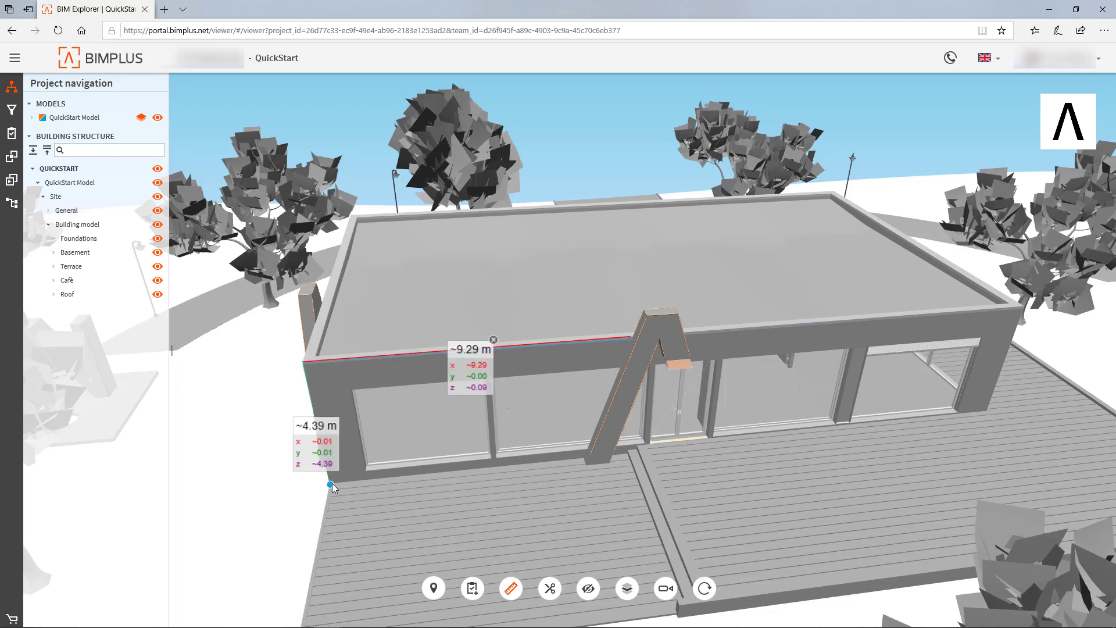
pyautogui.click(332, 483)
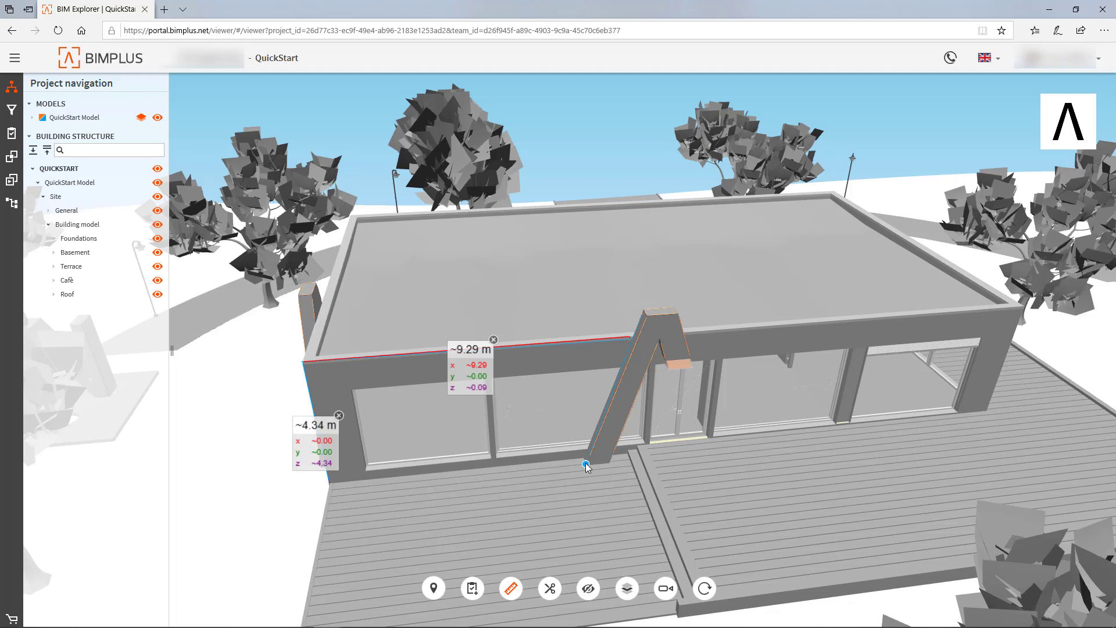
pyautogui.click(609, 412)
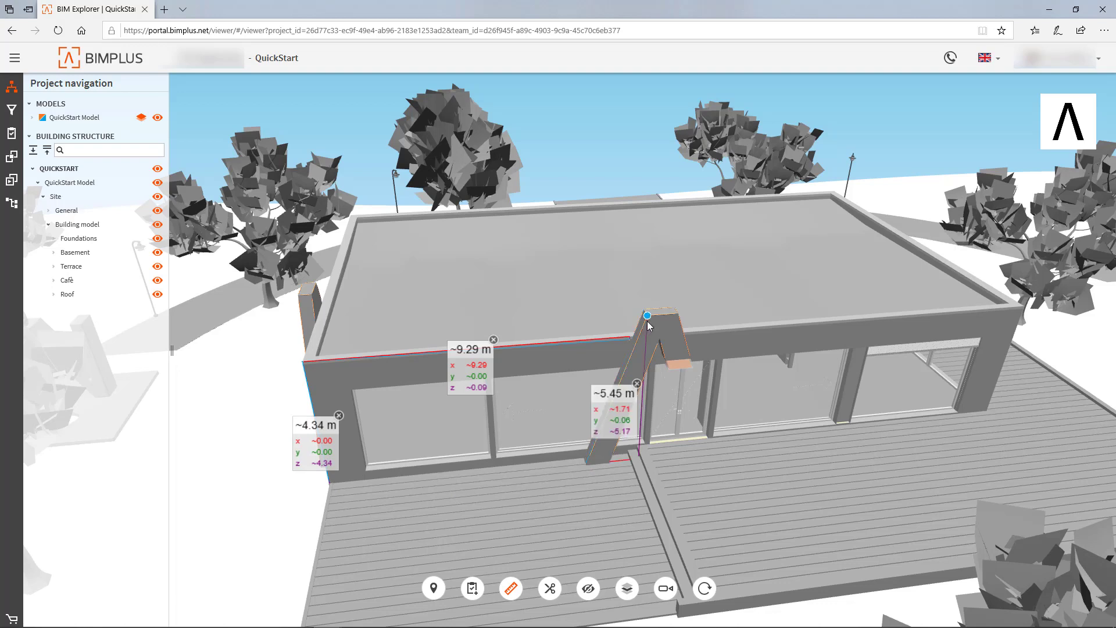
# Cut a section along the X axis and push it deeper into the building.
pyautogui.click(550, 589)
pyautogui.click(549, 490)
pyautogui.moveTo(924, 375); pyautogui.dragTo(656, 412)
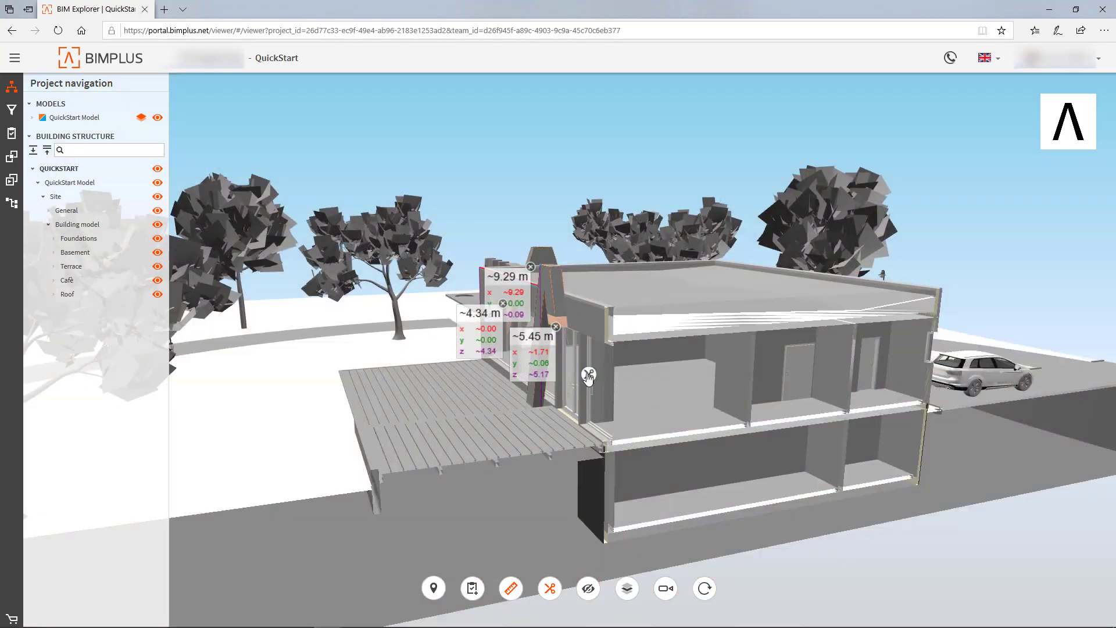
pyautogui.moveTo(589, 377); pyautogui.dragTo(734, 401)
# Slice the building horizontally along the Z axis and lower the cut.
pyautogui.moveTo(550, 584)
pyautogui.click(532, 536)
pyautogui.moveTo(550, 584)
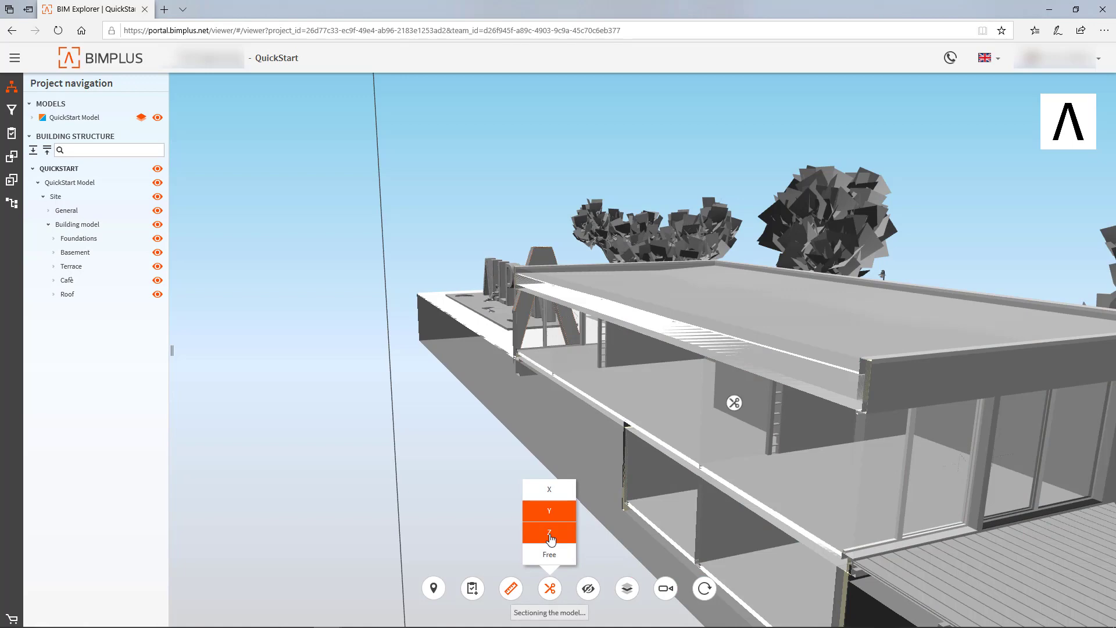
pyautogui.click(551, 538)
pyautogui.moveTo(653, 418); pyautogui.dragTo(666, 284)
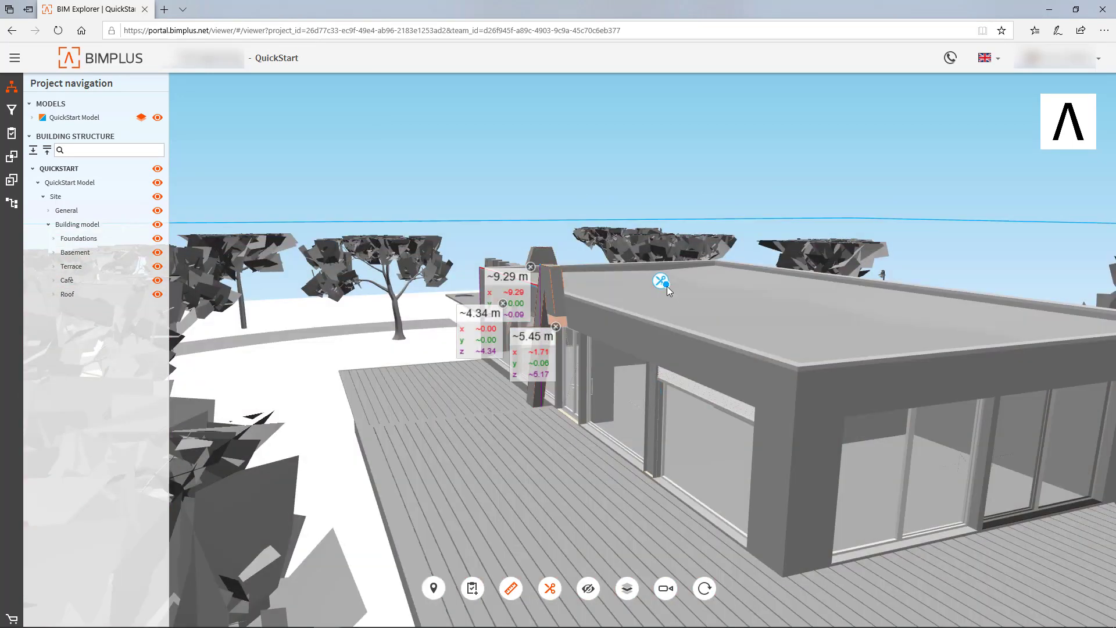
# Remove the section and orbit around the full model.
pyautogui.click(550, 587)
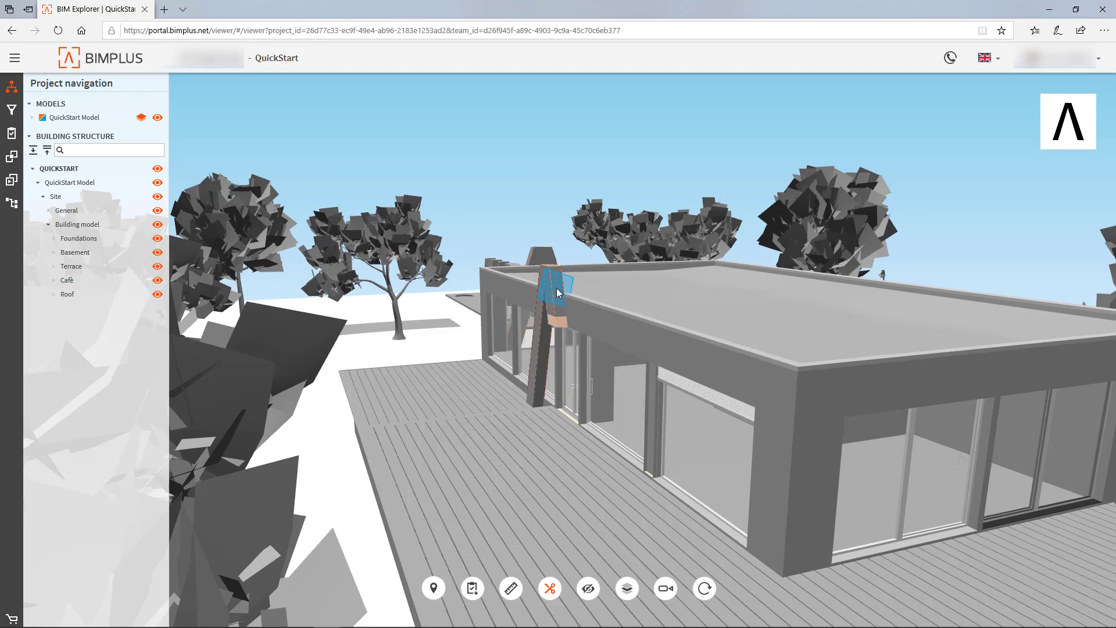
pyautogui.scroll(-5, 557, 288)
pyautogui.moveTo(558, 291); pyautogui.dragTo(505, 290)
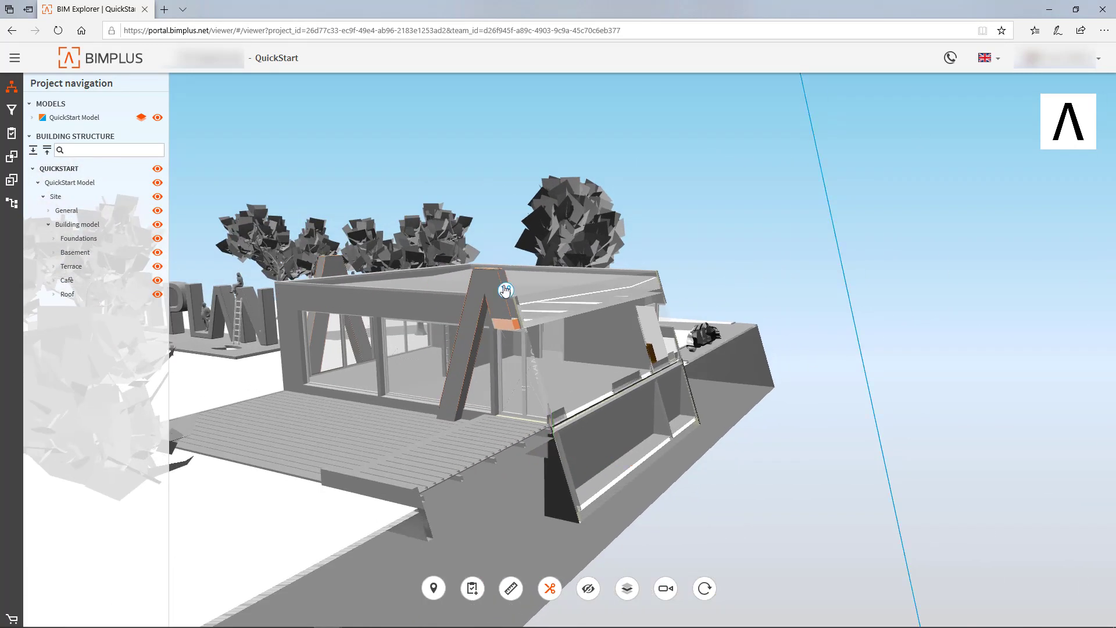
# View the model from the Front, Top and Side camera presets.
pyautogui.click(555, 273)
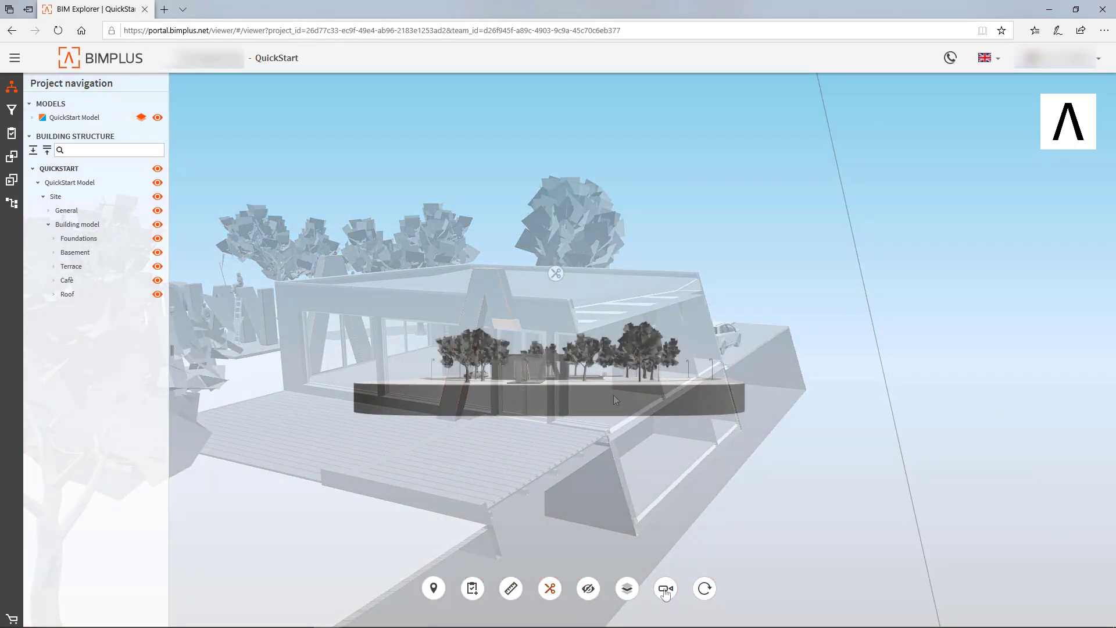
pyautogui.click(666, 588)
pyautogui.click(663, 490)
pyautogui.click(673, 512)
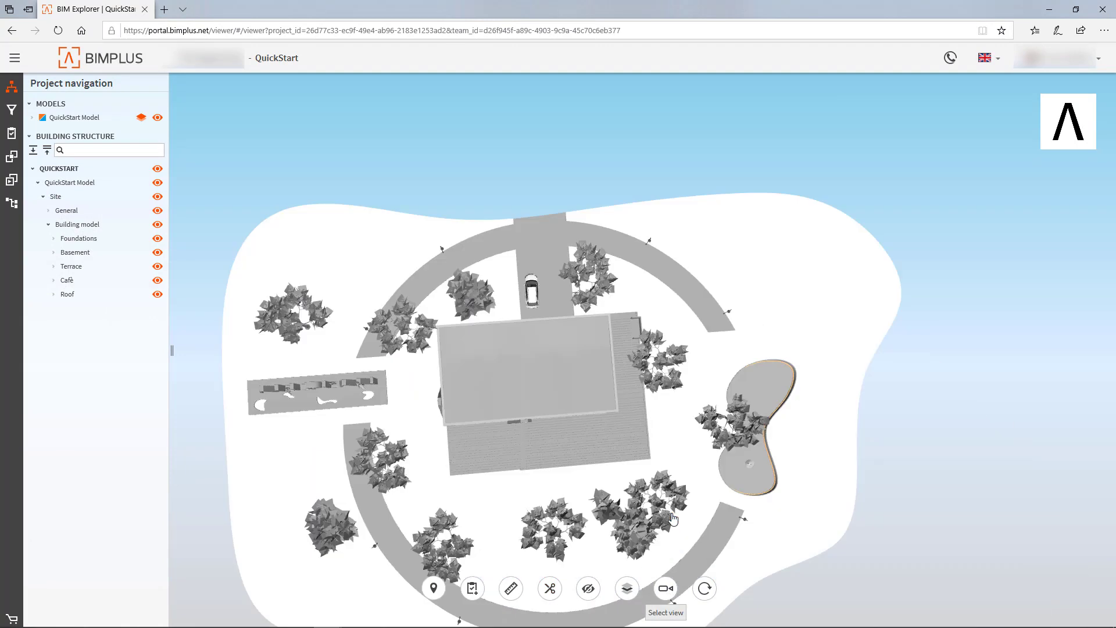
pyautogui.click(666, 588)
pyautogui.click(672, 533)
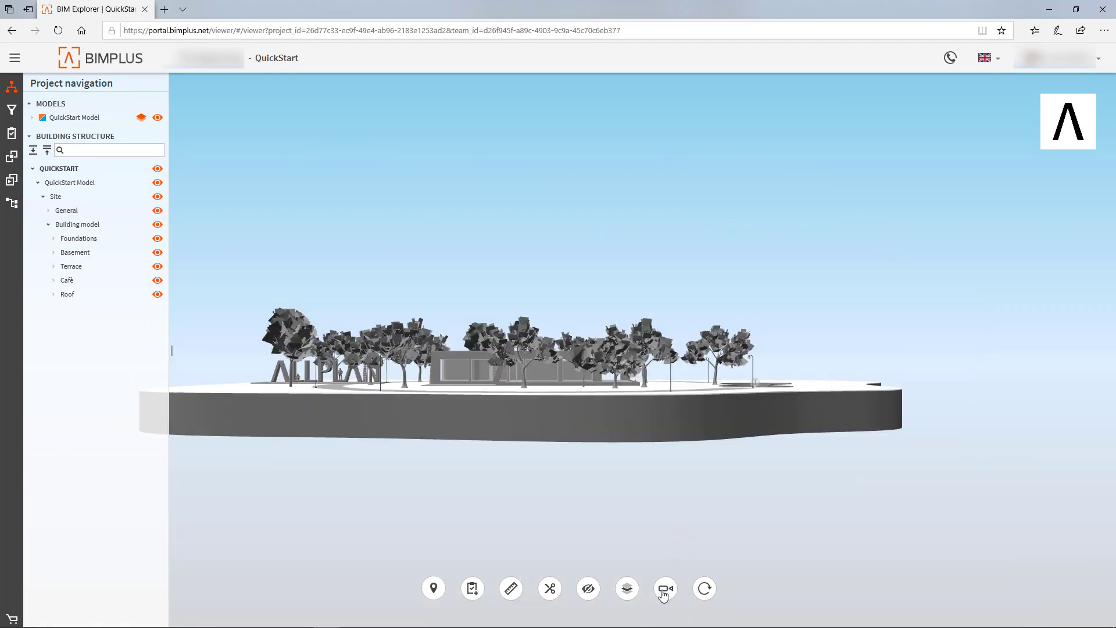
# Return to Perspective view and frame the whole site.
pyautogui.click(666, 588)
pyautogui.click(675, 553)
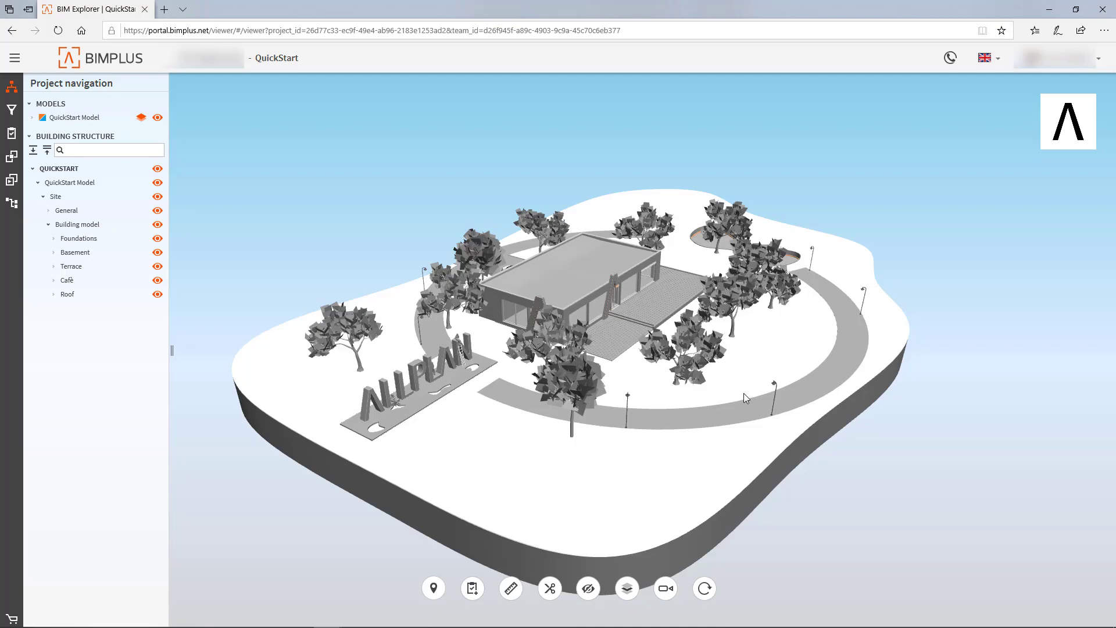
pyautogui.scroll(5, 532, 336)
pyautogui.moveTo(531, 336); pyautogui.dragTo(498, 287)
pyautogui.scroll(-4, 529, 414)
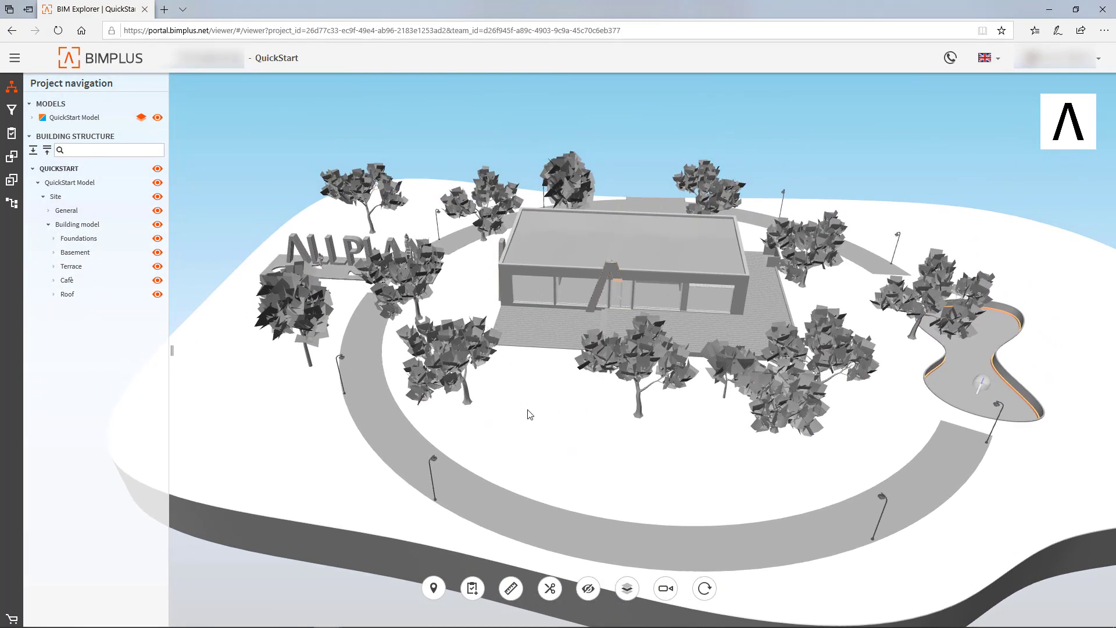
# Inspect the roof storey's Element and Others properties, then switch to the Tasks navigator.
pyautogui.click(11, 110)
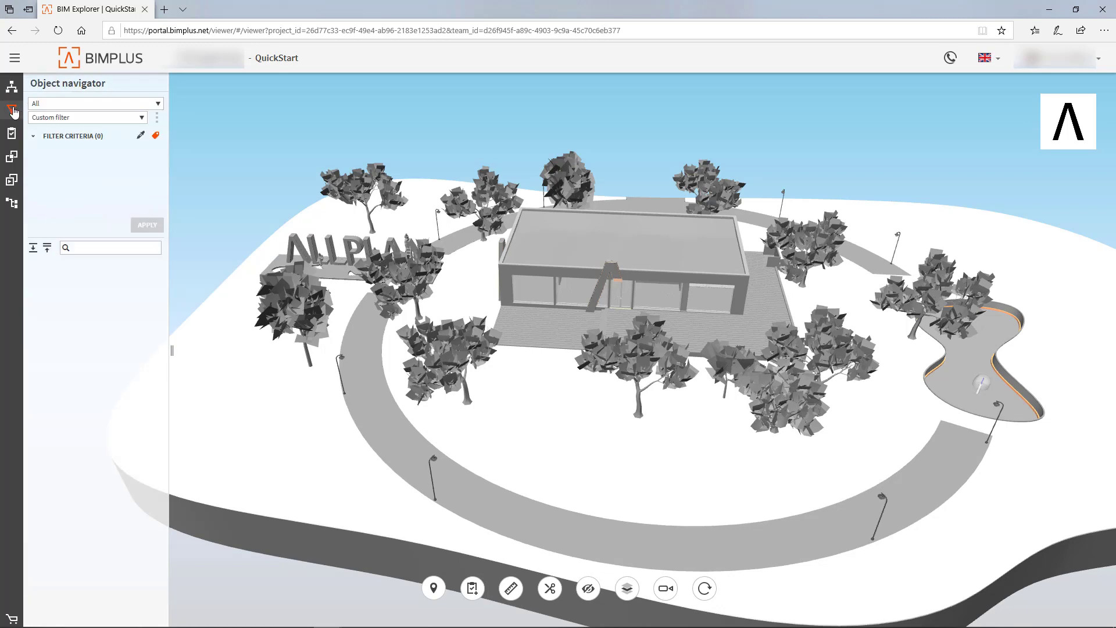
pyautogui.click(573, 256)
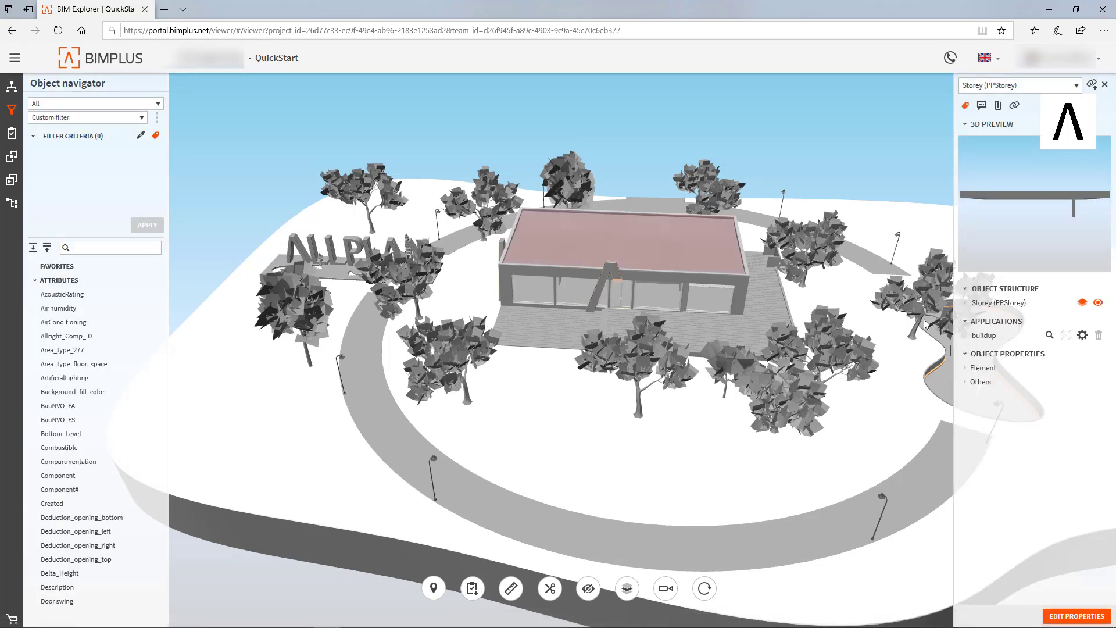
pyautogui.click(968, 368)
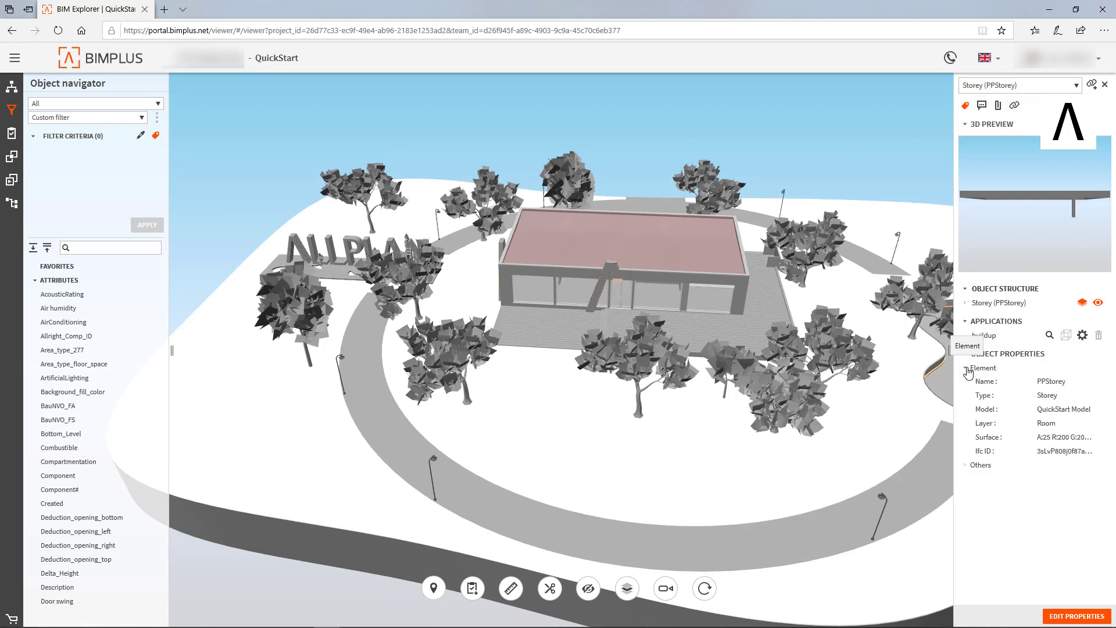
pyautogui.click(966, 466)
pyautogui.click(12, 134)
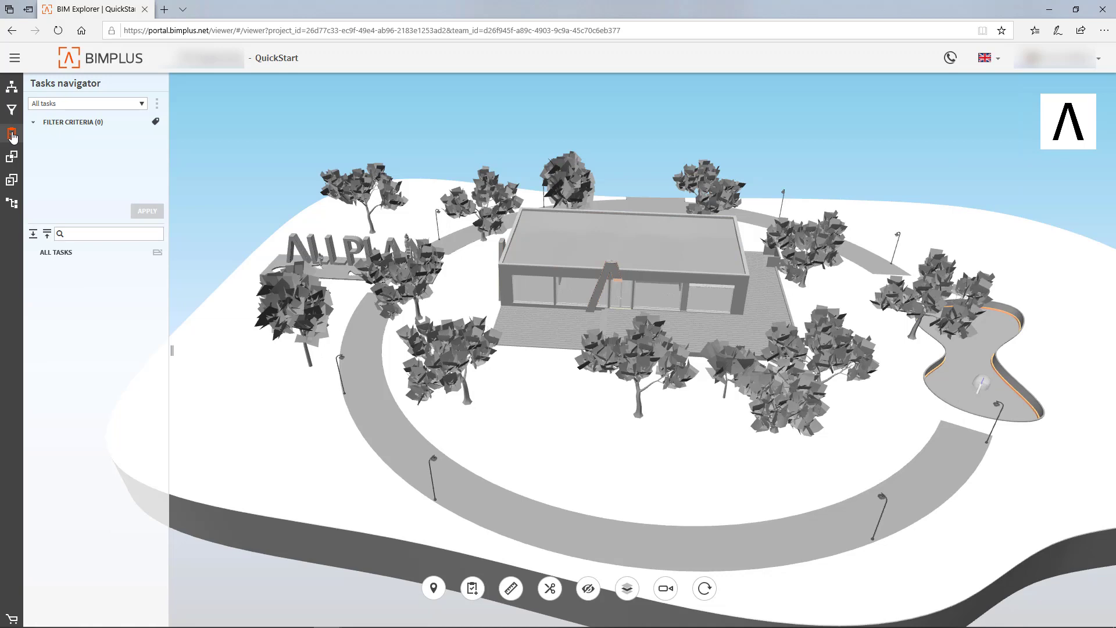
# Open Project slideshows from the Clash manager and save the site overview as the first slide.
pyautogui.click(11, 156)
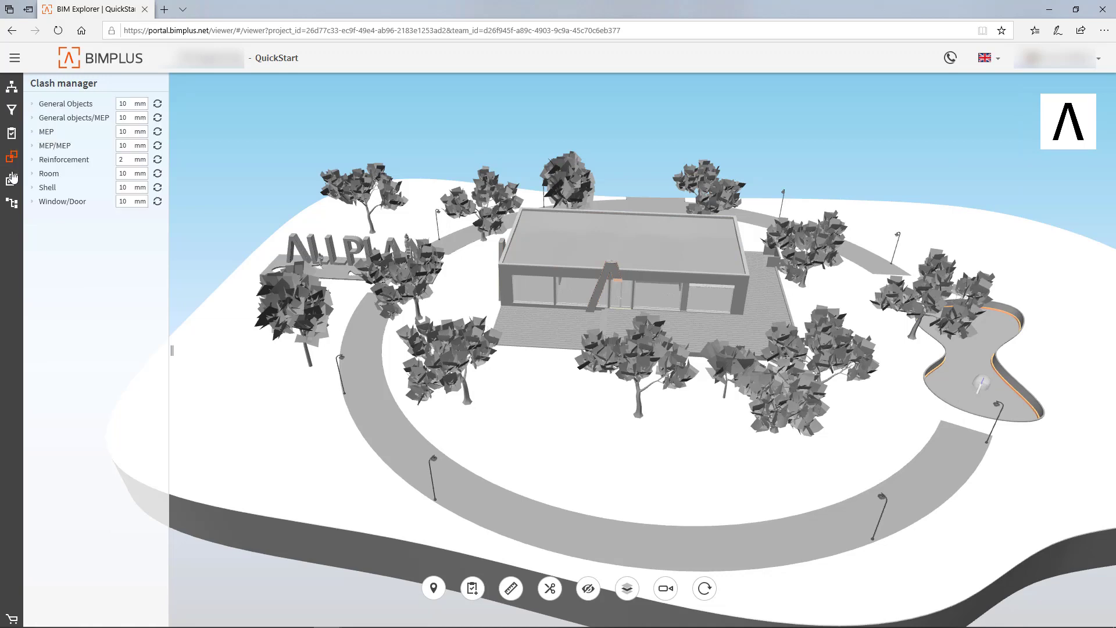
pyautogui.click(11, 181)
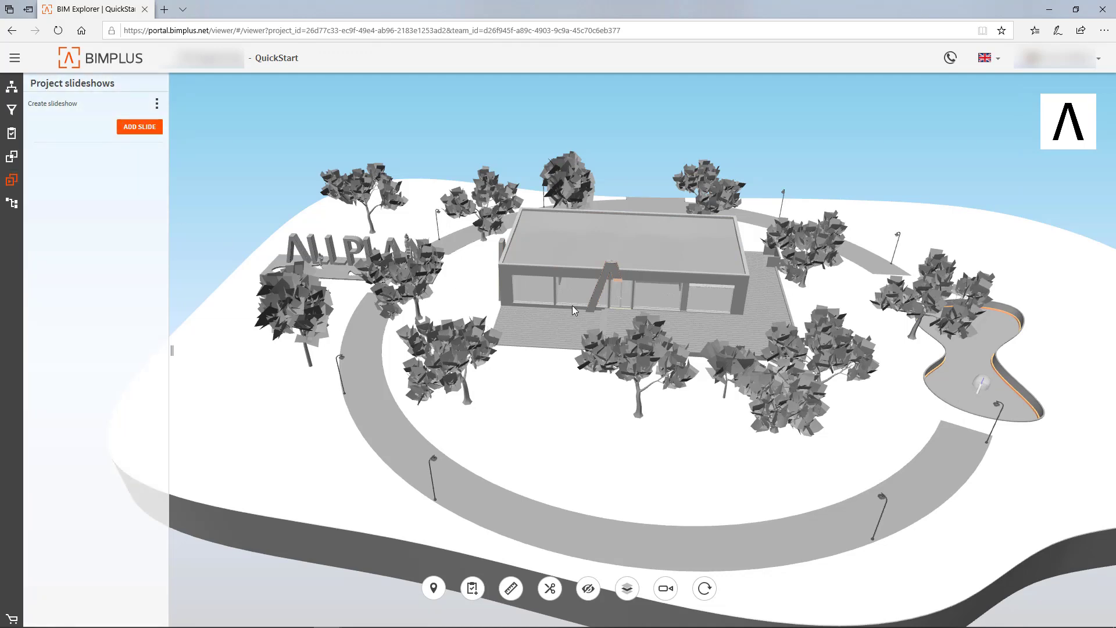
pyautogui.scroll(2, 564, 302)
pyautogui.click(138, 128)
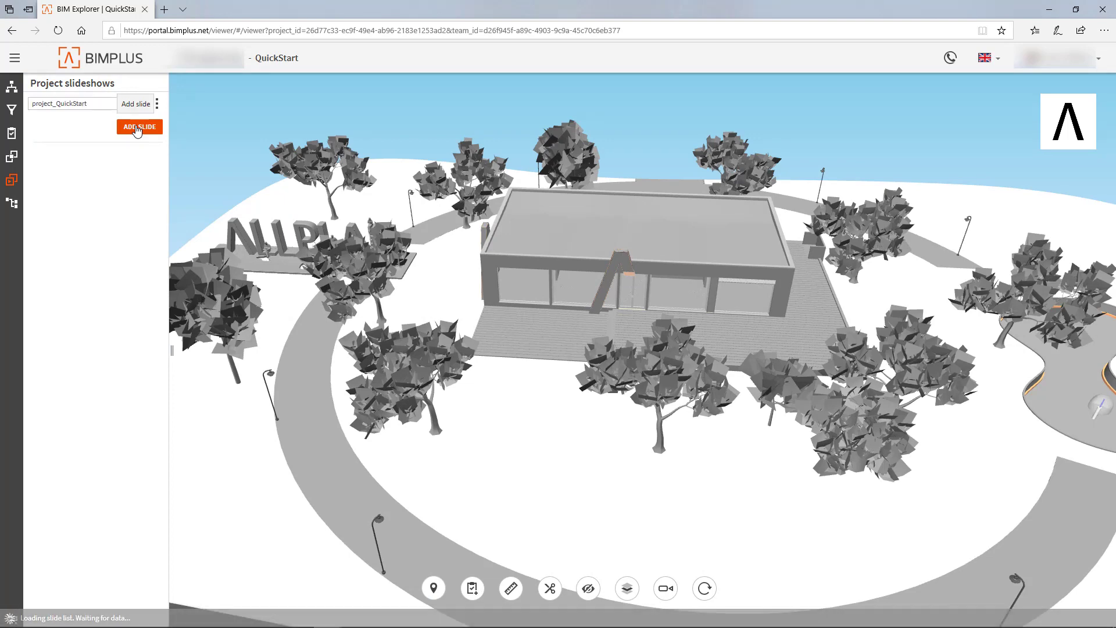
# Add two more slides: the ALLPLAN sign view and the house with its car.
pyautogui.moveTo(443, 276); pyautogui.dragTo(554, 277)
pyautogui.scroll(4, 553, 277)
pyautogui.click(140, 131)
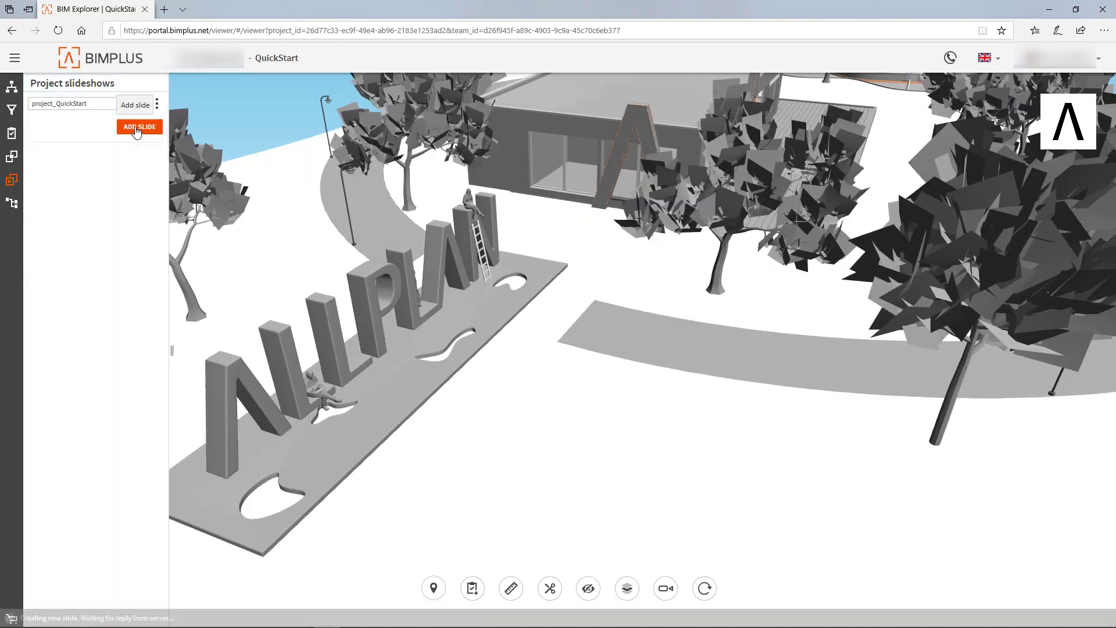
pyautogui.moveTo(406, 291); pyautogui.dragTo(504, 294)
pyautogui.scroll(-5, 504, 293)
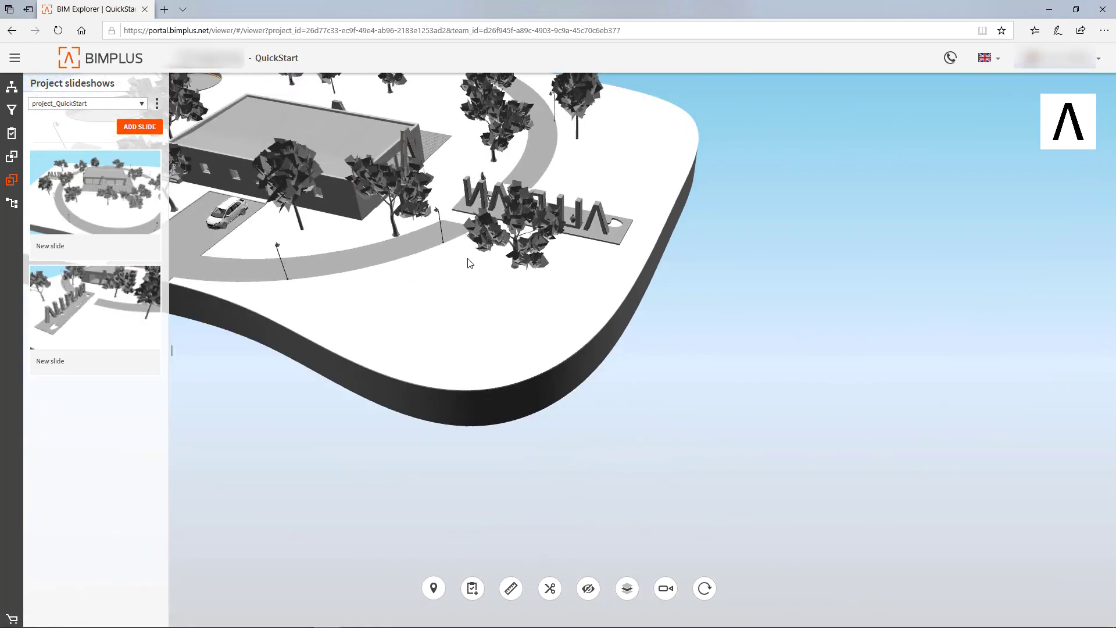
pyautogui.scroll(10, 595, 321)
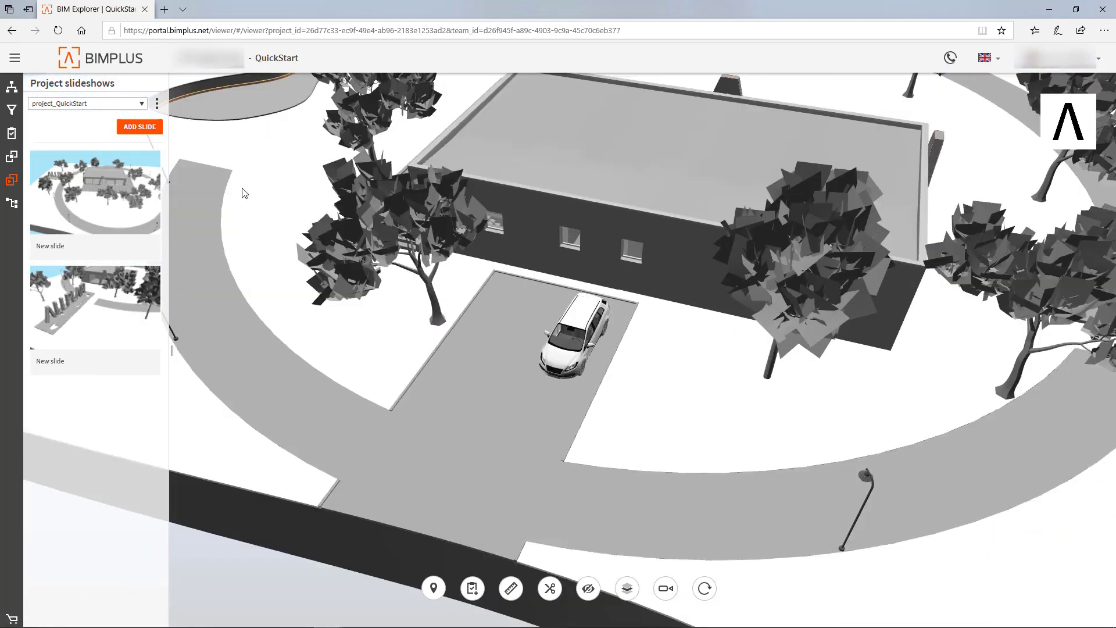
pyautogui.click(139, 128)
# Play back the three slides: site overview, ALLPLAN sign, then the house view.
pyautogui.click(114, 198)
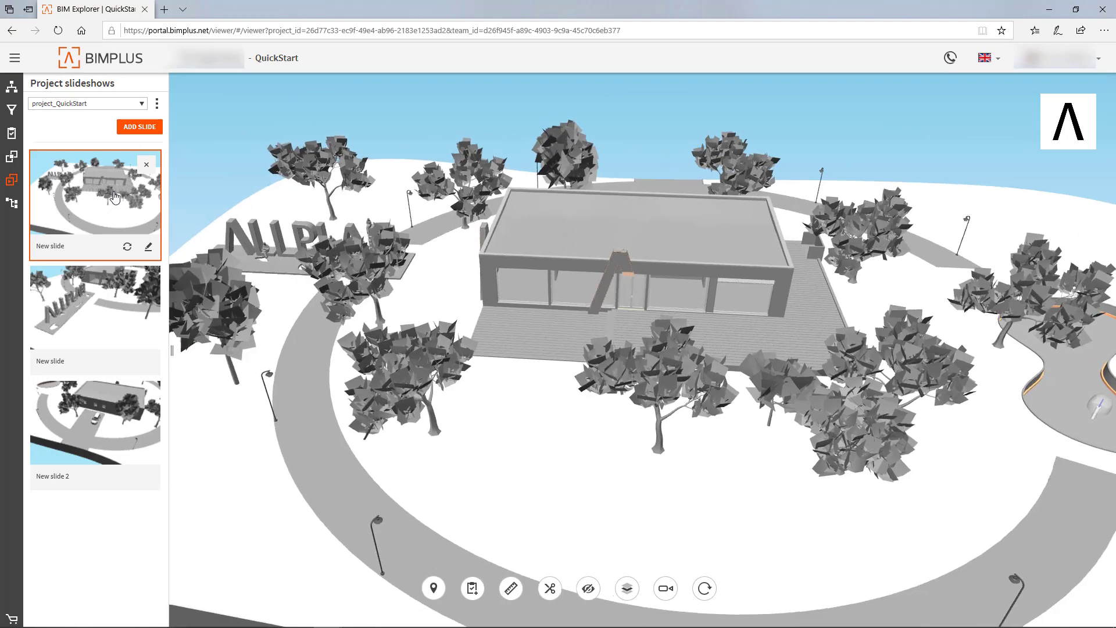
pyautogui.click(96, 308)
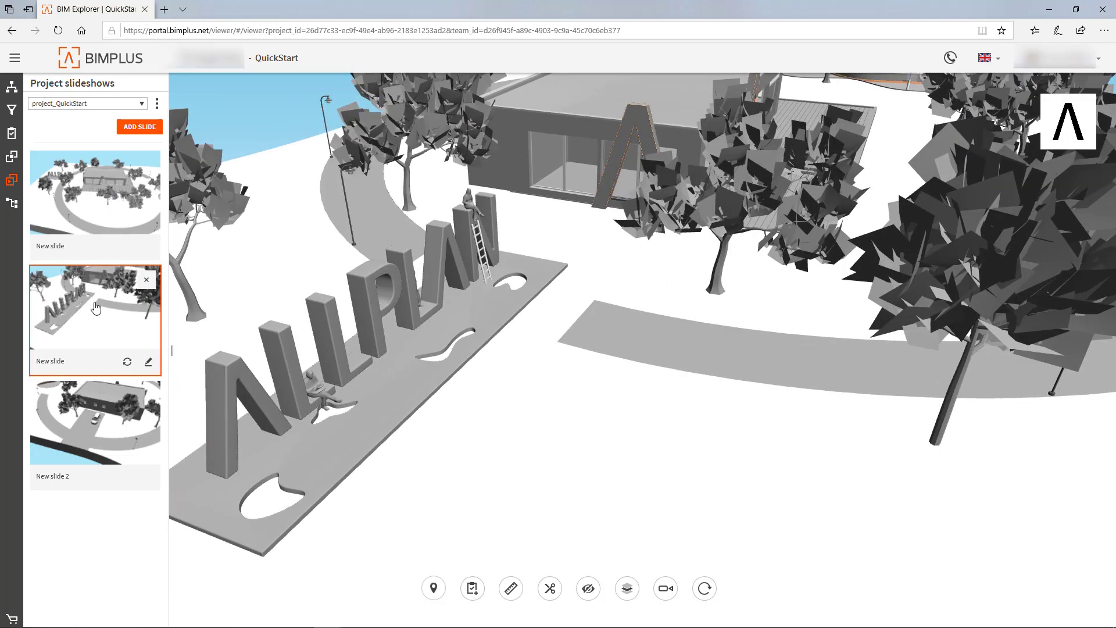
pyautogui.click(89, 439)
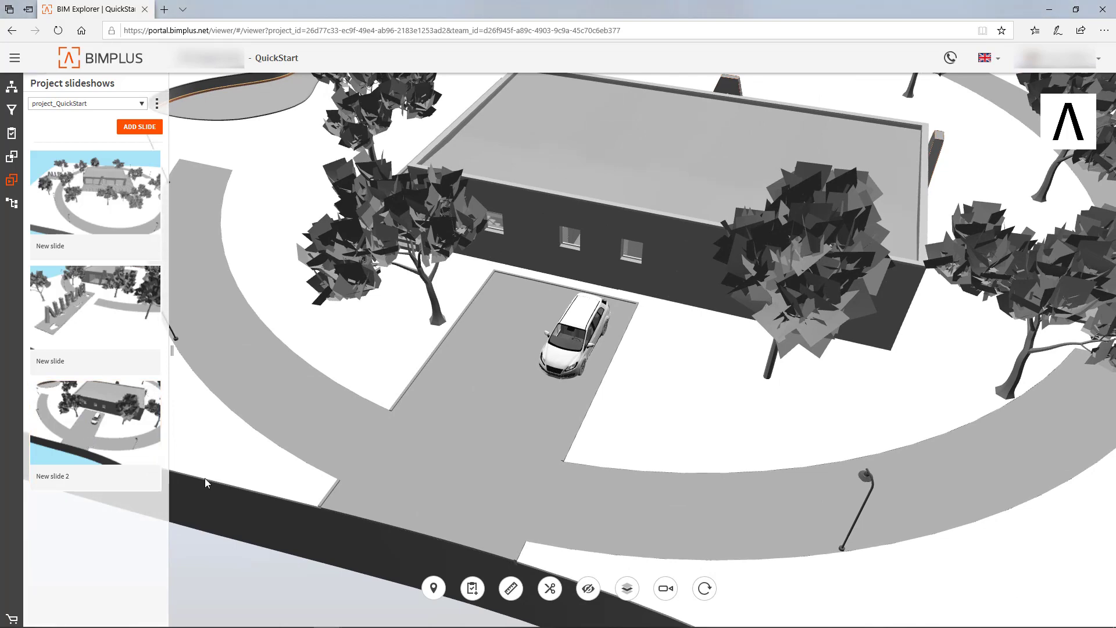
# Go to the QuickStart project's Models page and show the QuickStart Model card's Export IFC option.
pyautogui.click(19, 68)
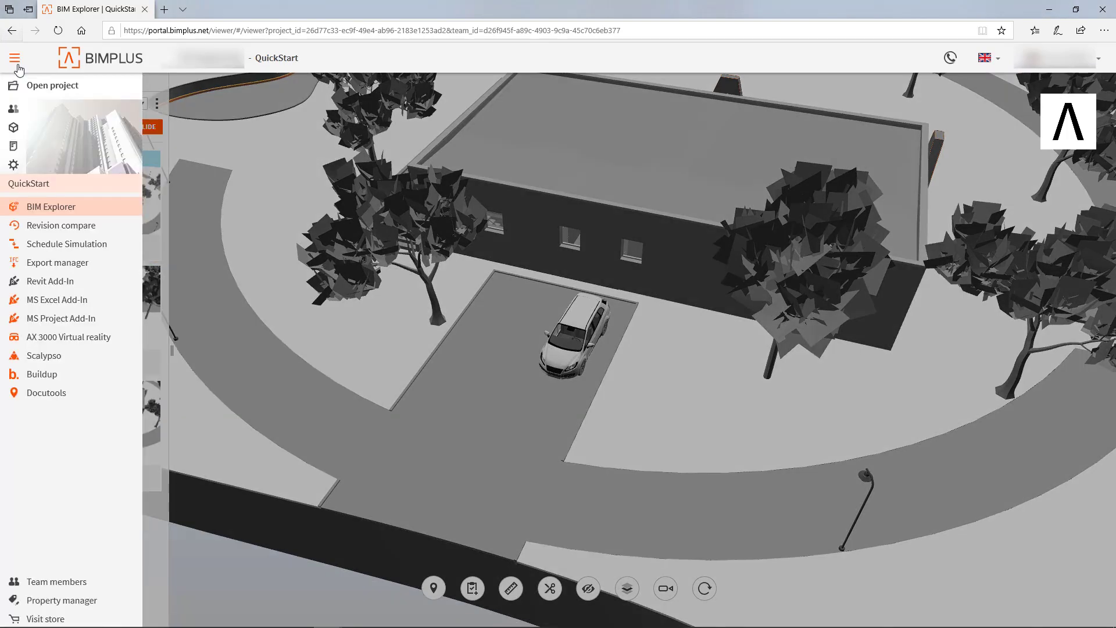
pyautogui.click(15, 133)
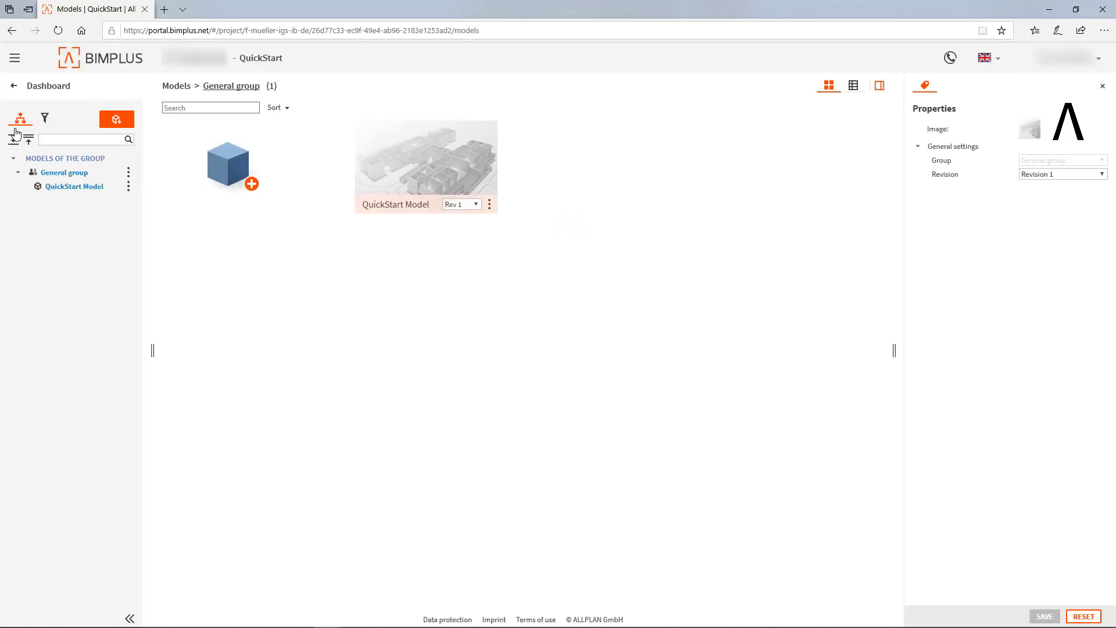
pyautogui.click(490, 205)
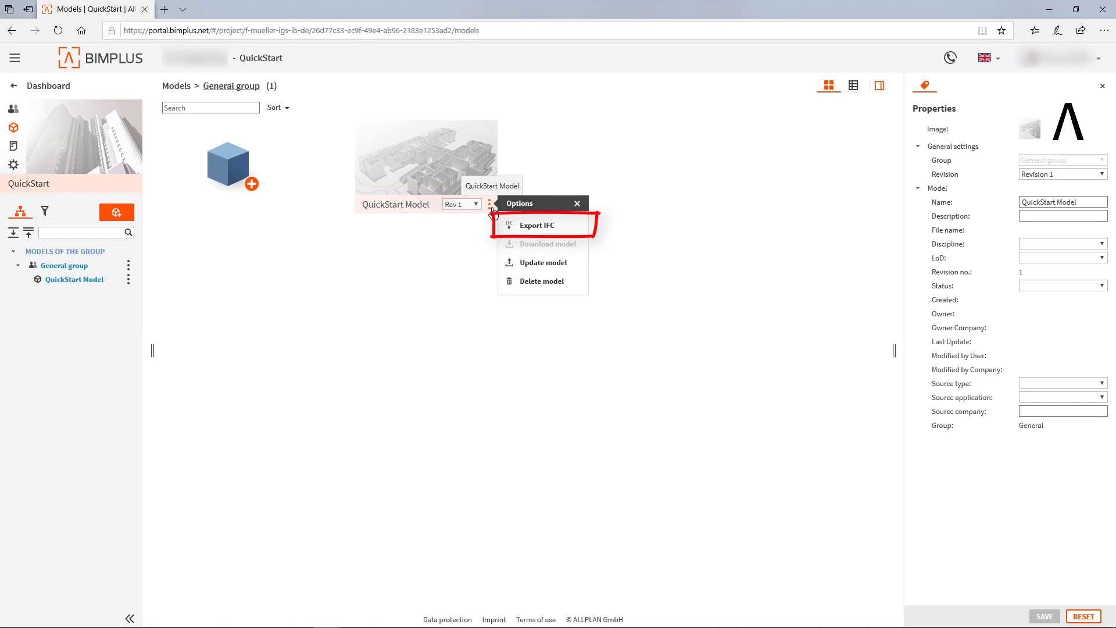